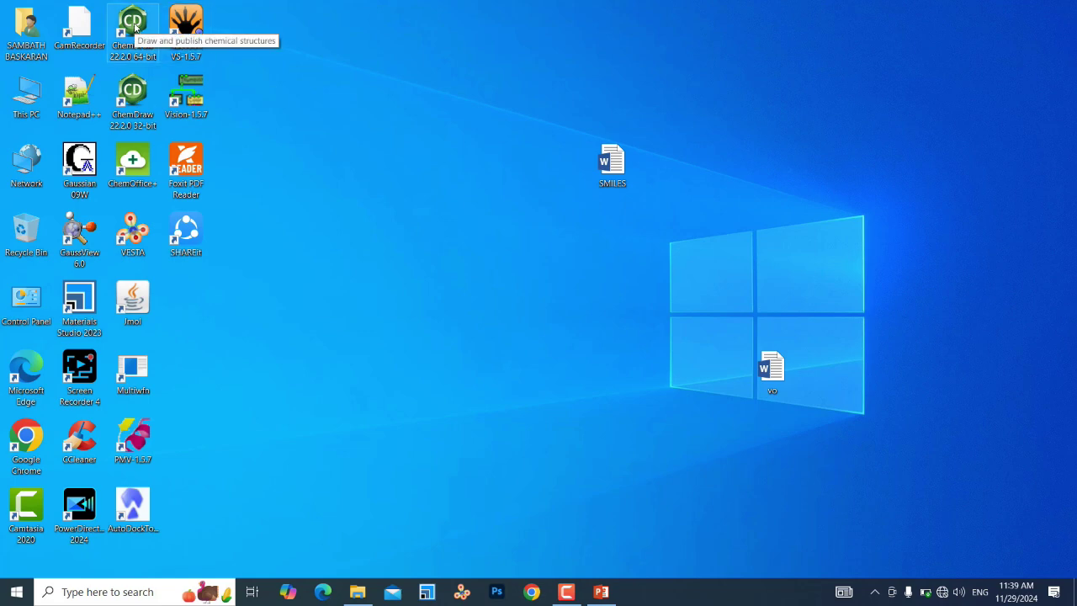
Launch ChemDraw 22.2.0 from its desktop shortcut and pick the Benzene ring tool.
{"action": "double_click", "coordinate": [135, 28]}
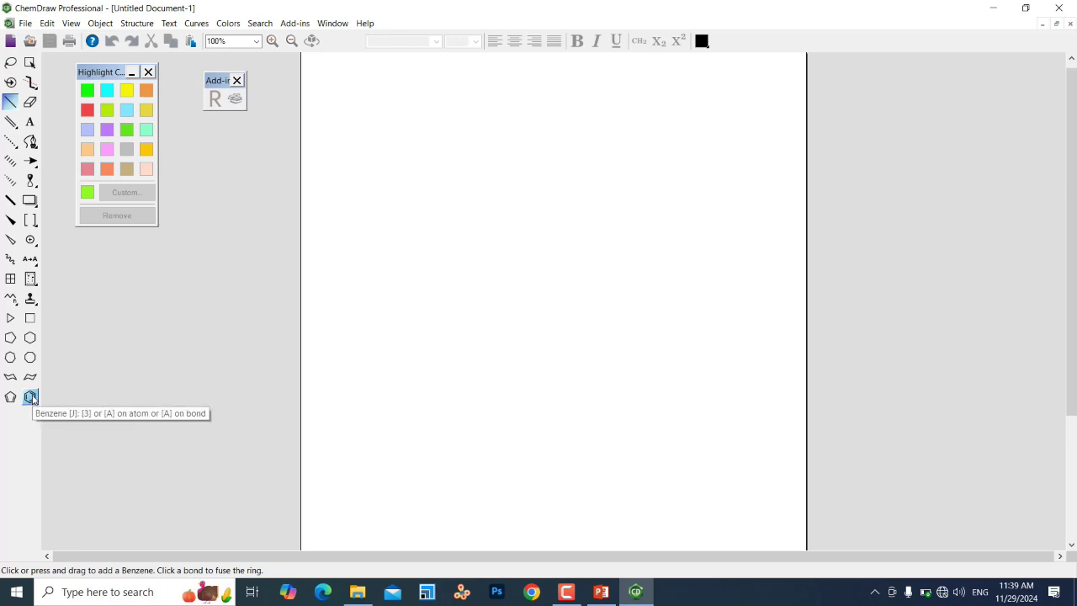
{"action": "left_click", "coordinate": [31, 397]}
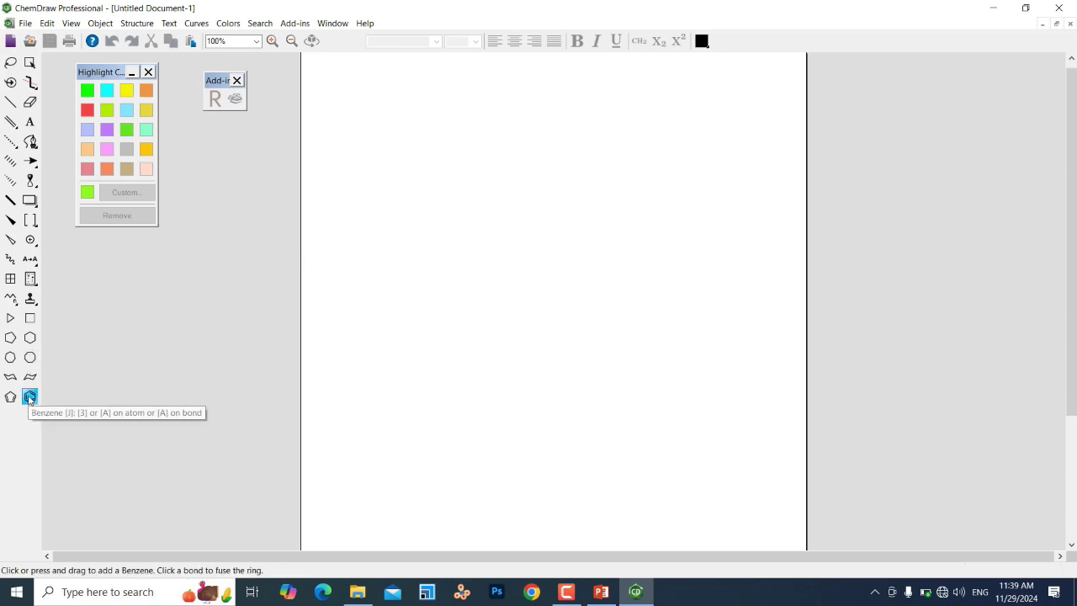
Place a benzene ring and attach a single methyl bond to its top atom.
{"action": "left_click", "coordinate": [387, 154]}
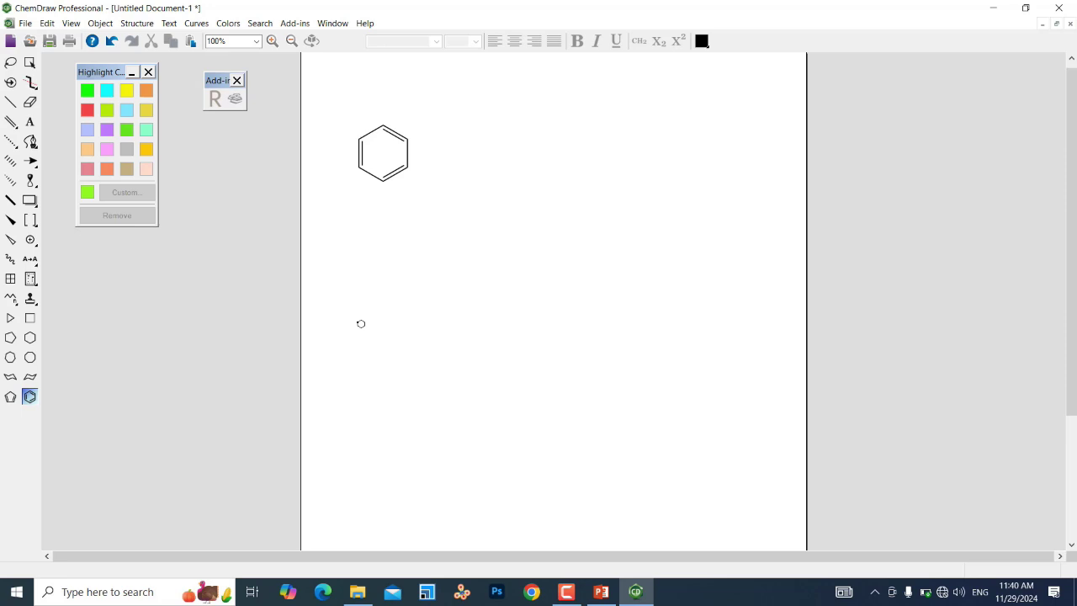
{"action": "left_click", "coordinate": [10, 103]}
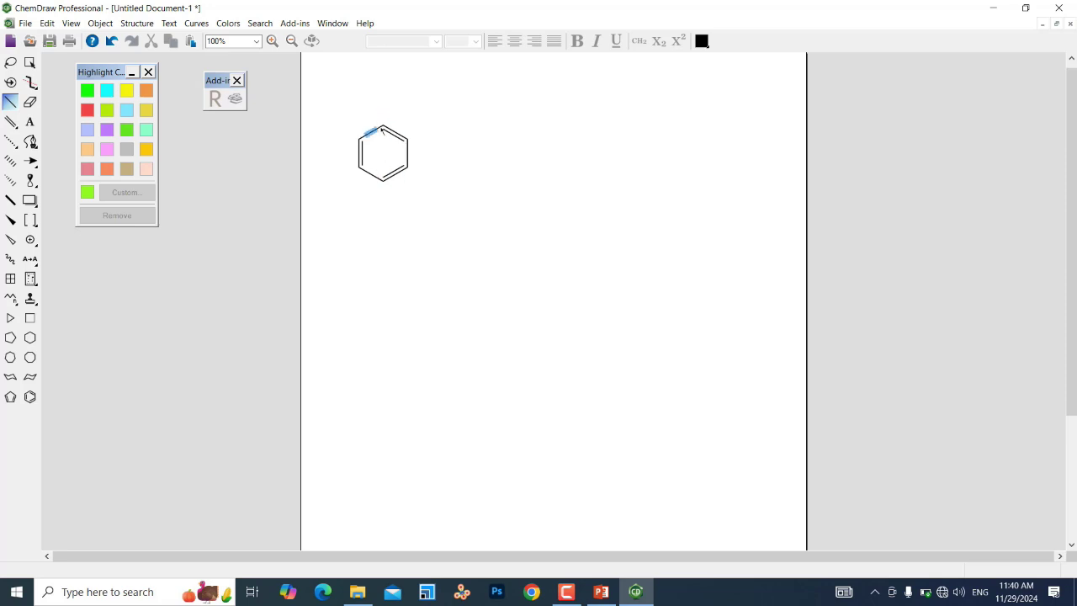
{"action": "left_click", "coordinate": [382, 124]}
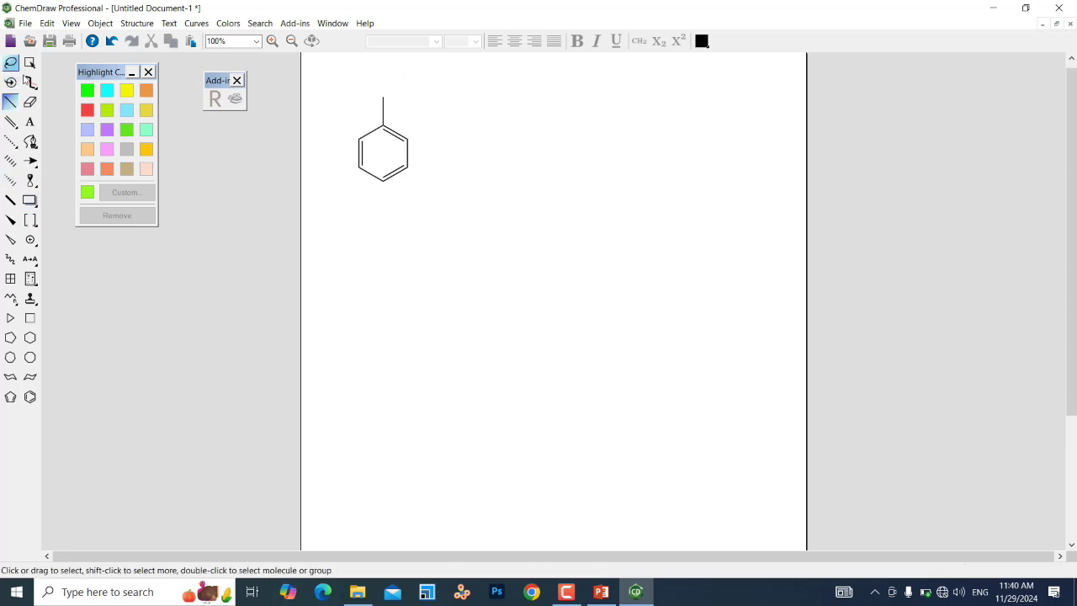
Shift the toluene down and right, then reselect it with a freeform lasso outline.
{"action": "double_click", "coordinate": [11, 64]}
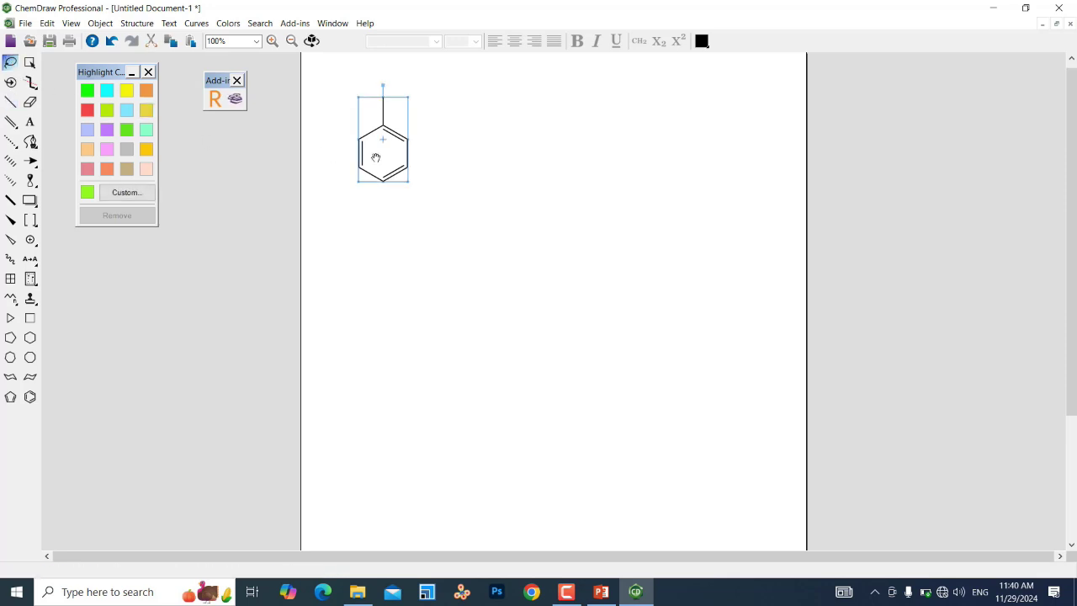
{"action": "left_click_drag", "start_coordinate": [375, 163], "coordinate": [406, 204]}
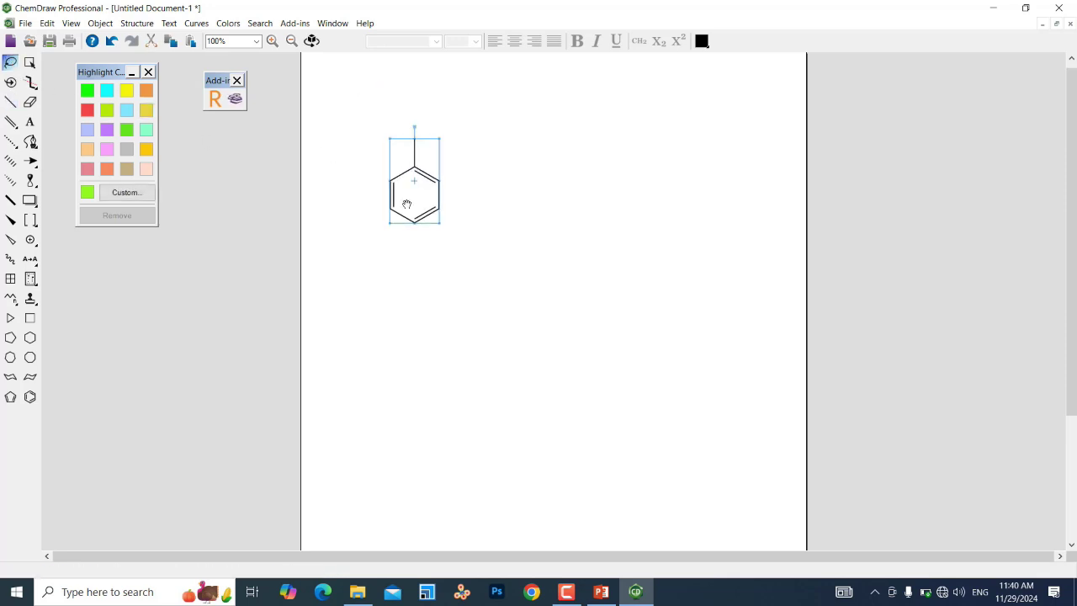
{"action": "left_click", "coordinate": [454, 279]}
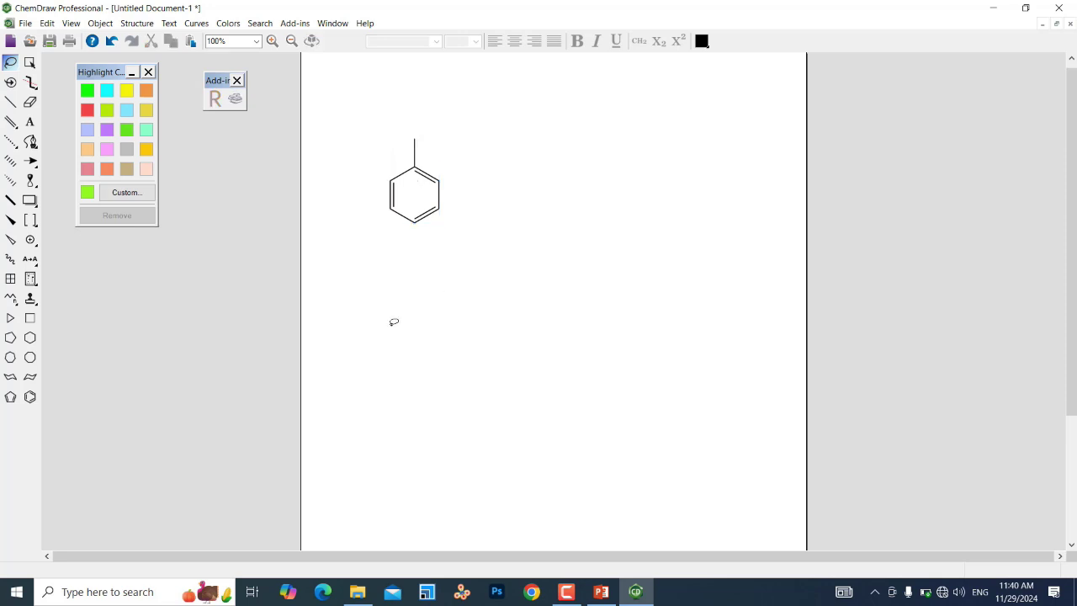
{"action": "key", "text": "ctrl+z"}
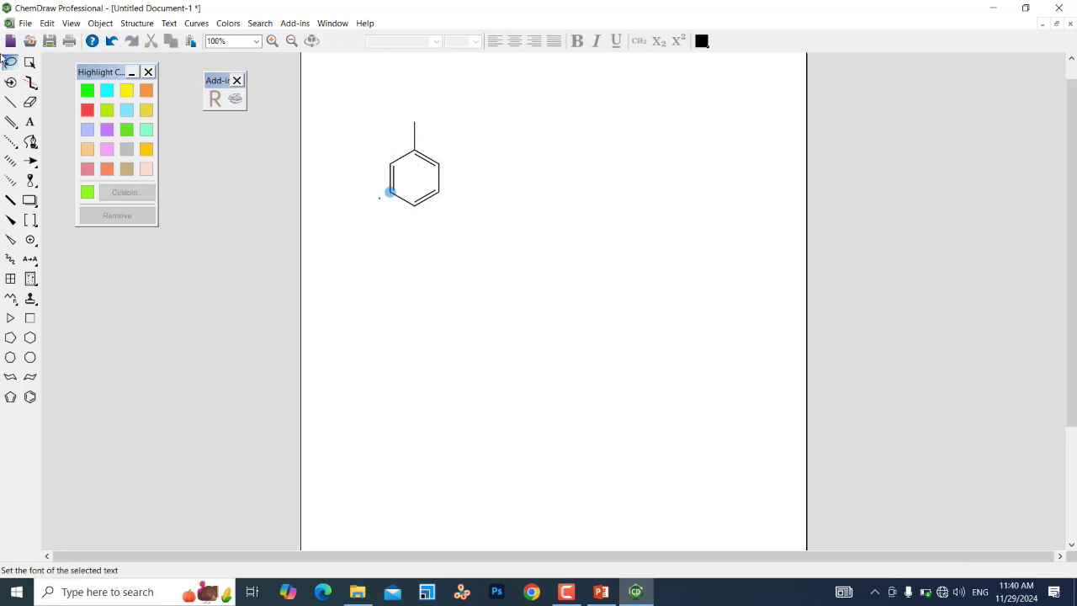
{"action": "double_click", "coordinate": [11, 65]}
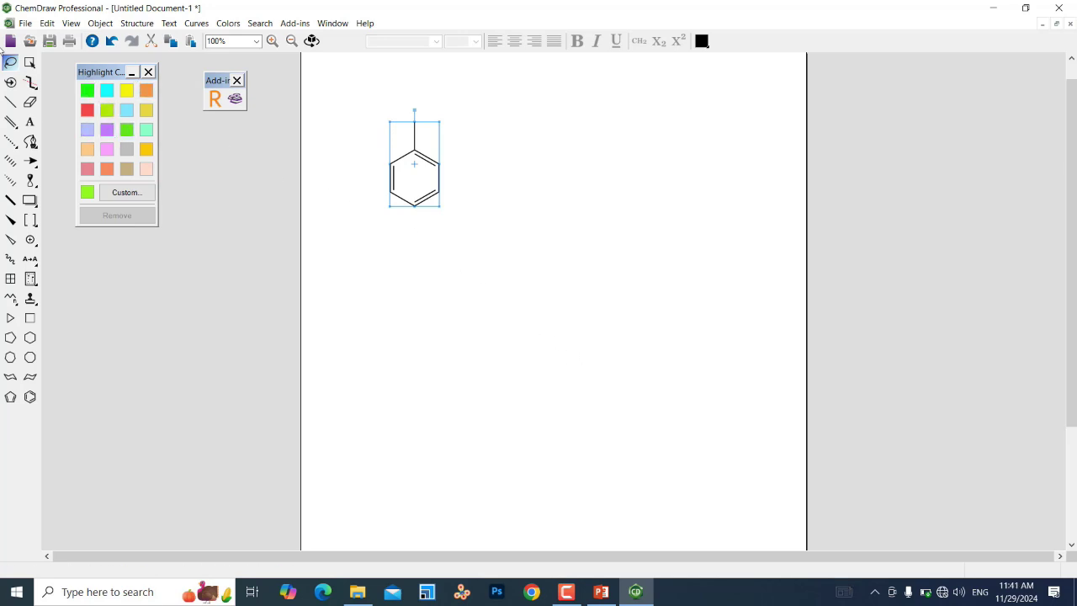
{"action": "left_click", "coordinate": [9, 65]}
{"action": "mouse_move", "coordinate": [510, 193]}
{"action": "left_mouse_down"}
{"action": "mouse_move", "coordinate": [481, 84]}
{"action": "mouse_move", "coordinate": [408, 83]}
{"action": "mouse_move", "coordinate": [351, 112]}
{"action": "mouse_move", "coordinate": [313, 208]}
{"action": "mouse_move", "coordinate": [313, 250]}
{"action": "mouse_move", "coordinate": [332, 288]}
{"action": "mouse_move", "coordinate": [511, 272]}
{"action": "left_mouse_up"}
Copy the toluene as SMILES through Edit > Copy As, then minimize ChemDraw.
{"action": "left_click", "coordinate": [48, 23]}
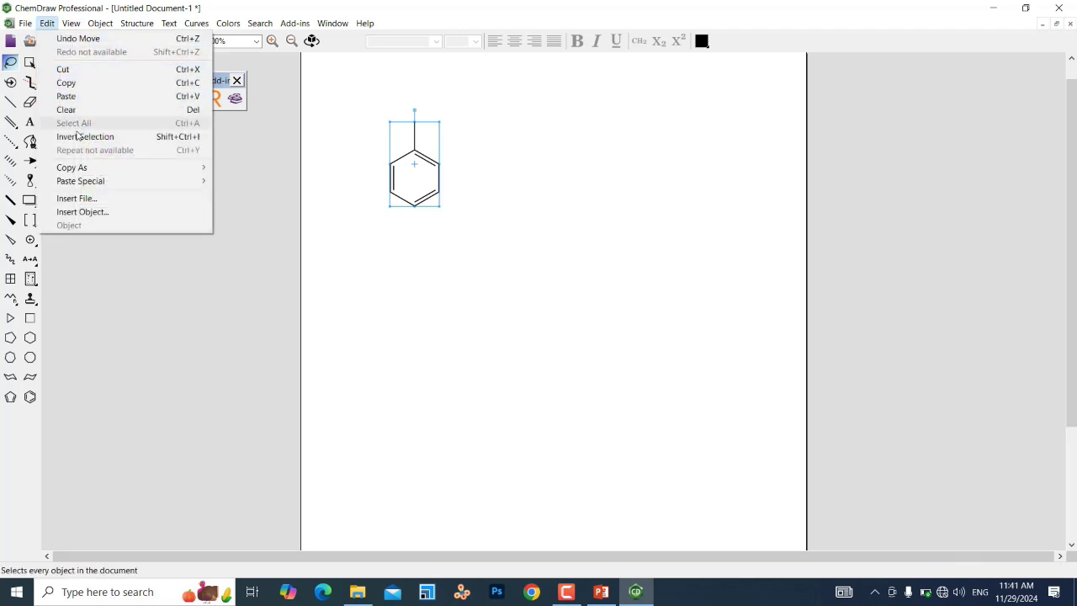
{"action": "mouse_move", "coordinate": [83, 168]}
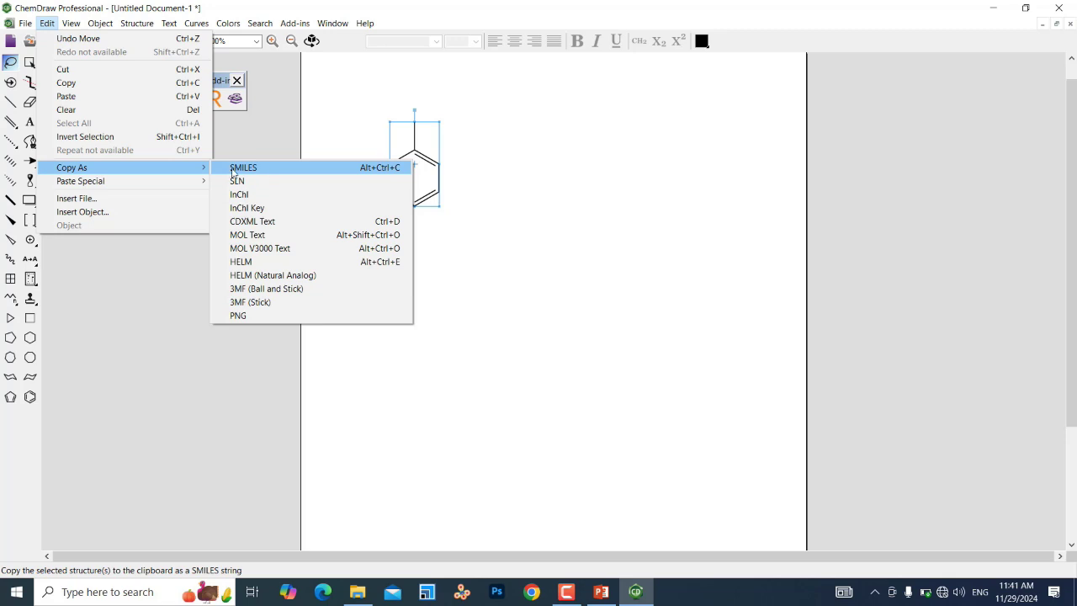
{"action": "left_click", "coordinate": [254, 170]}
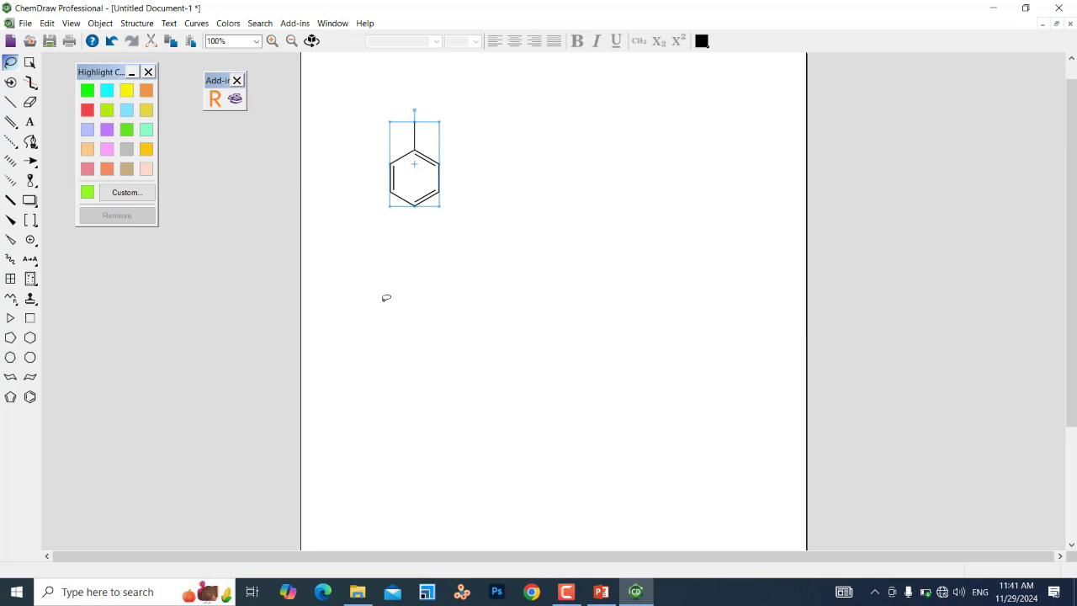
{"action": "left_click", "coordinate": [993, 8]}
Open the SMILES Word document and paste CC1=CC=CC=C1 as plain text only.
{"action": "double_click", "coordinate": [601, 168]}
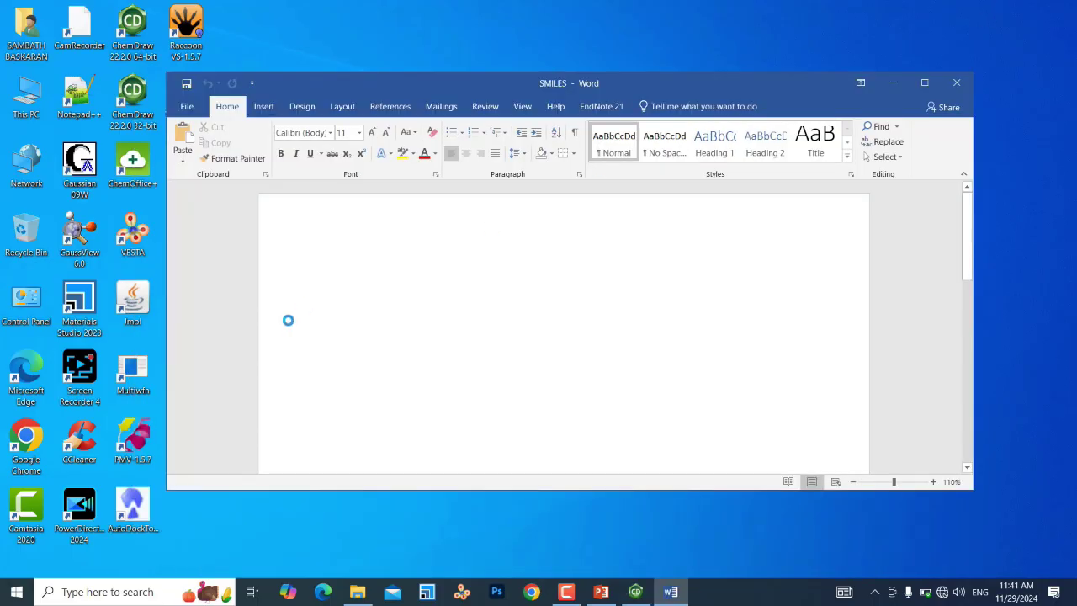
{"action": "right_click", "coordinate": [350, 281]}
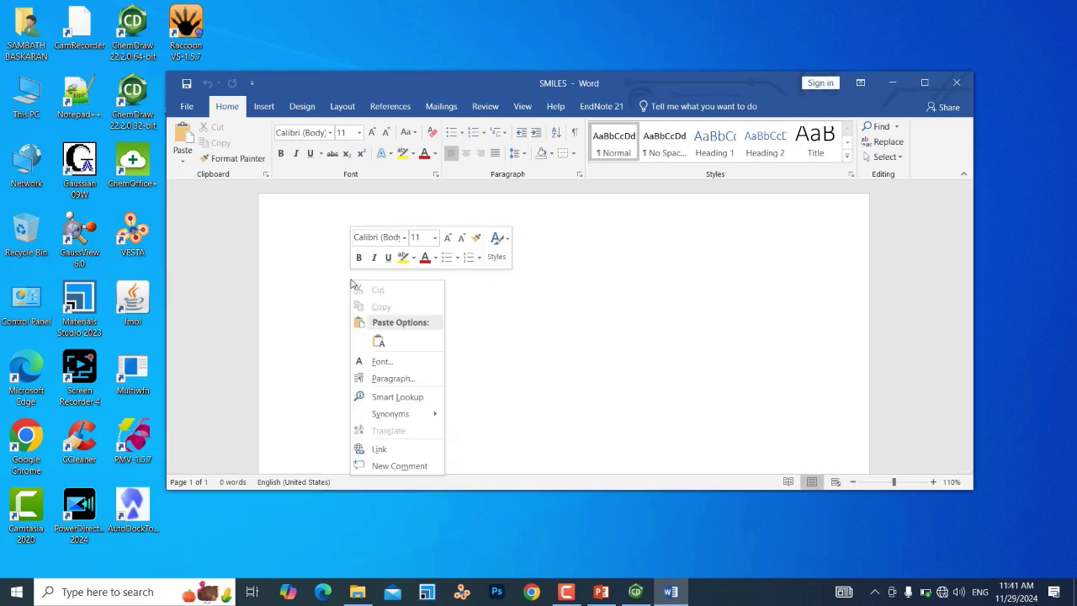
{"action": "left_click", "coordinate": [379, 341]}
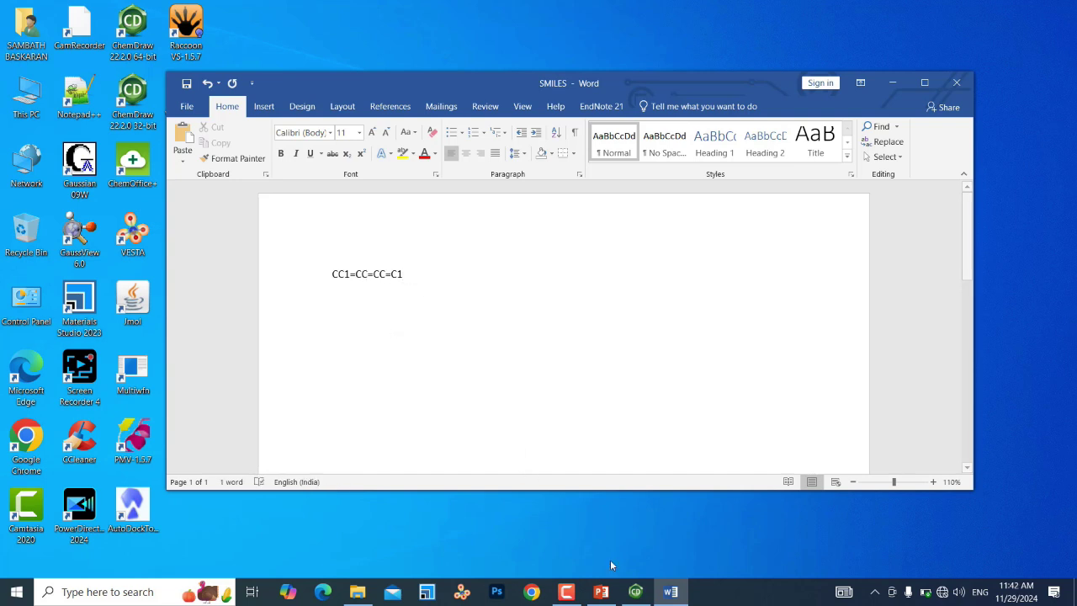
{"action": "left_click", "coordinate": [635, 593]}
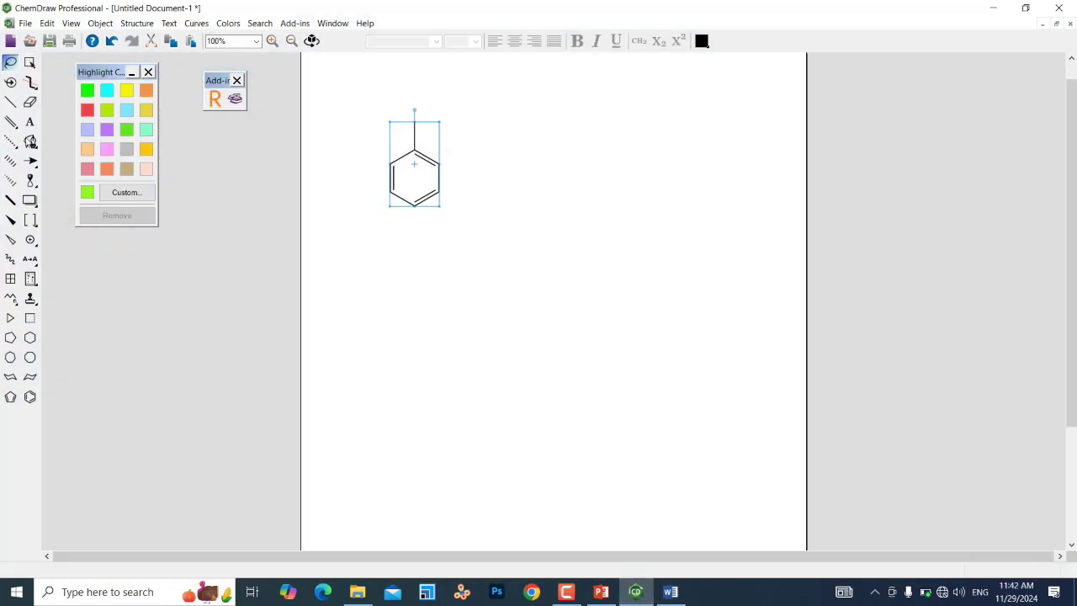
Erase the methyl bond and relabel the ring's bottom atom as N.
{"action": "left_click", "coordinate": [30, 100]}
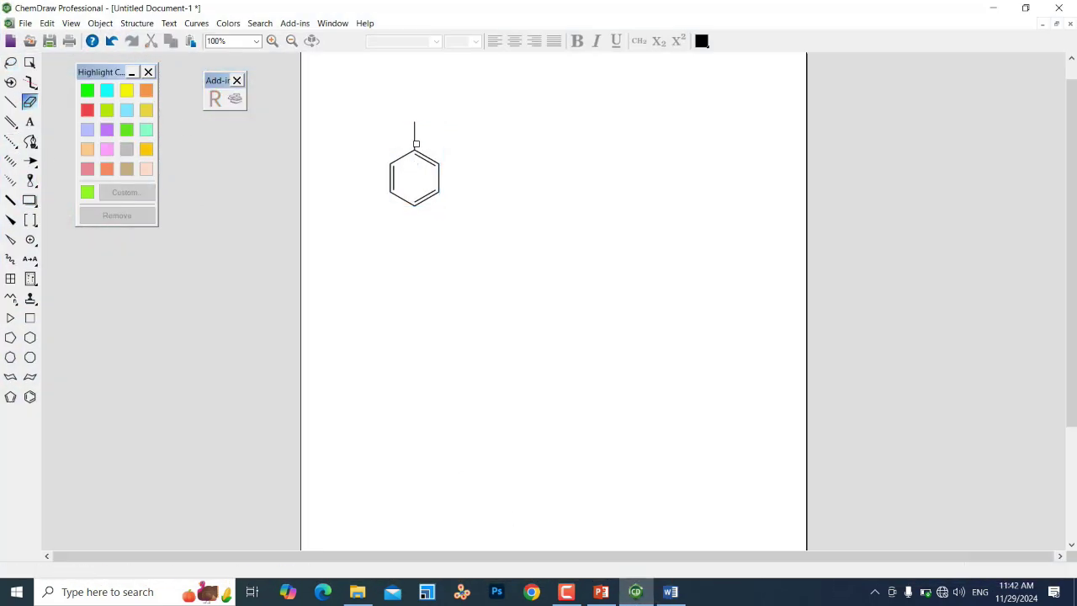
{"action": "left_click", "coordinate": [414, 123]}
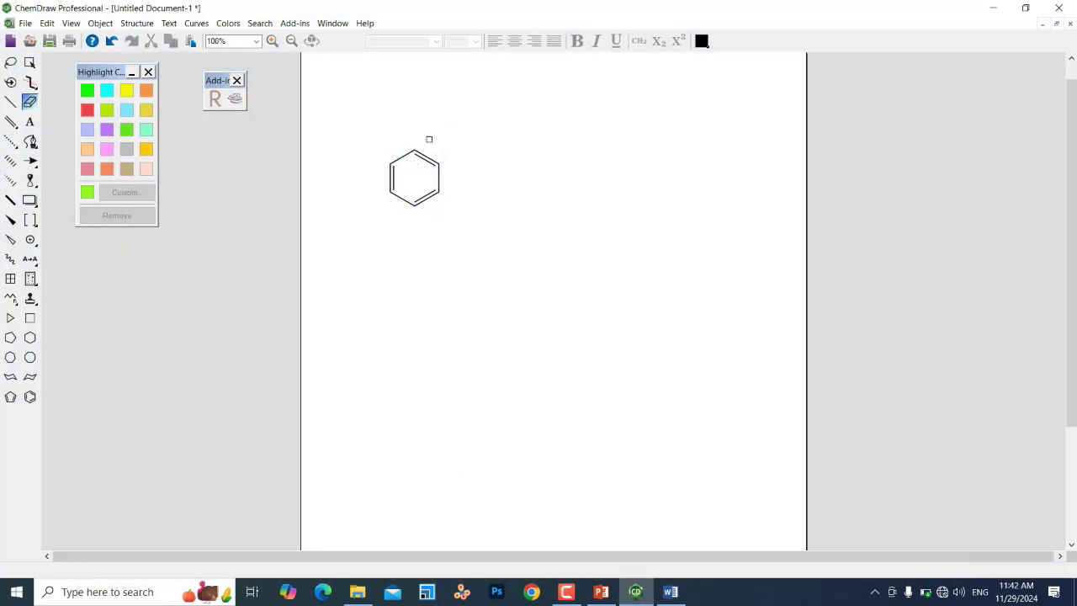
{"action": "left_click", "coordinate": [29, 122]}
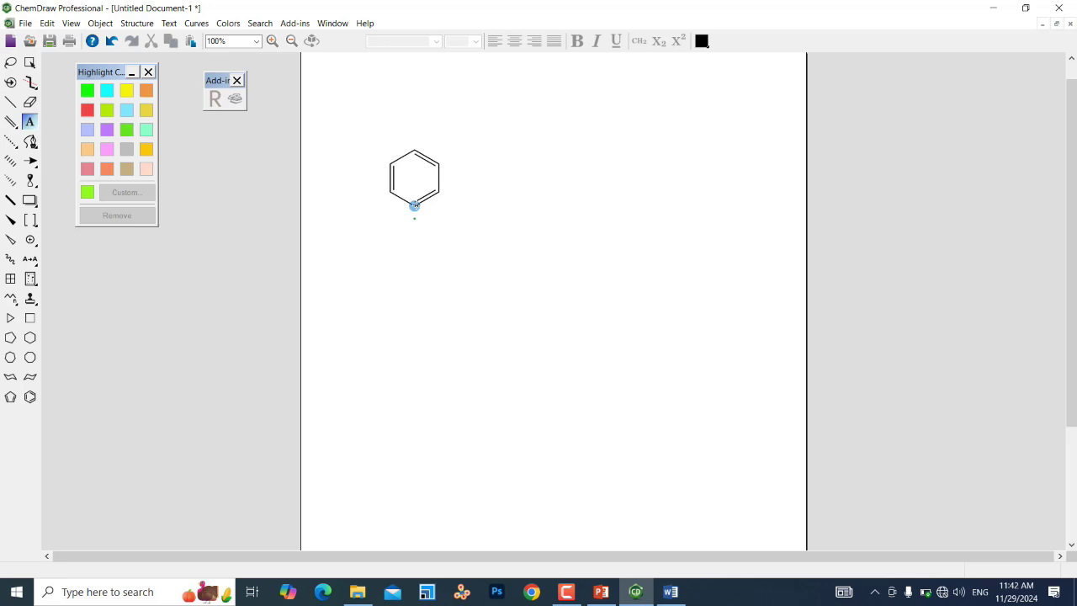
{"action": "left_click", "coordinate": [414, 204]}
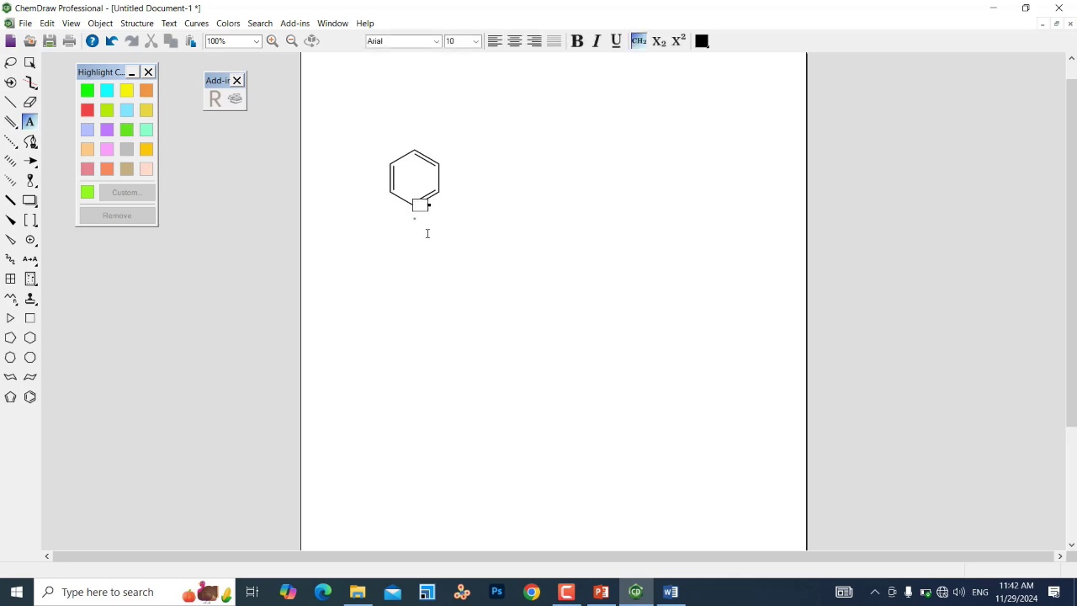
{"action": "type", "text": "N"}
{"action": "left_click", "coordinate": [538, 235]}
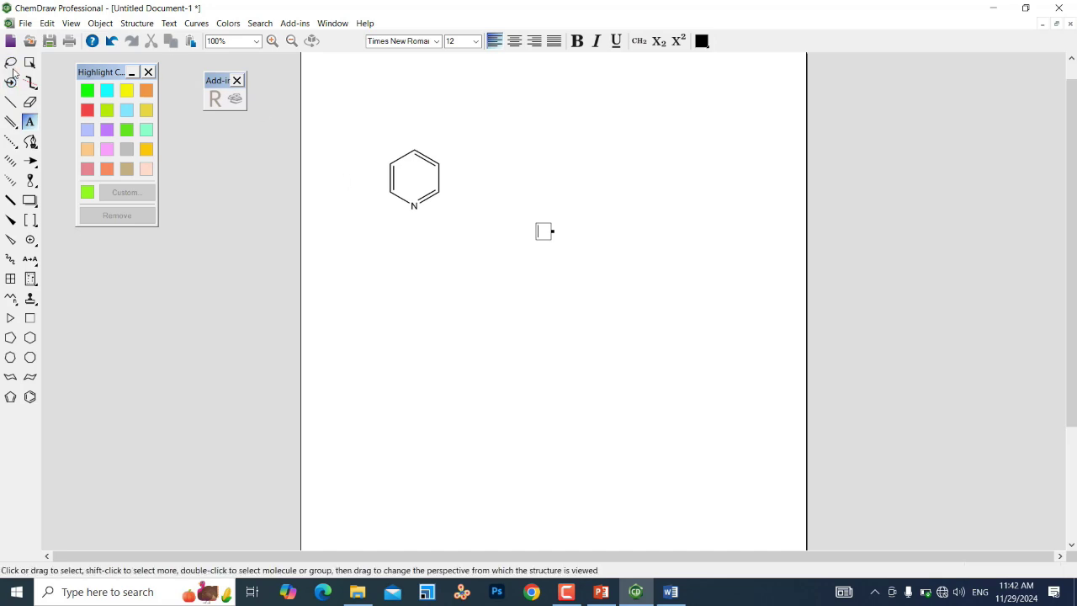
{"action": "double_click", "coordinate": [10, 62]}
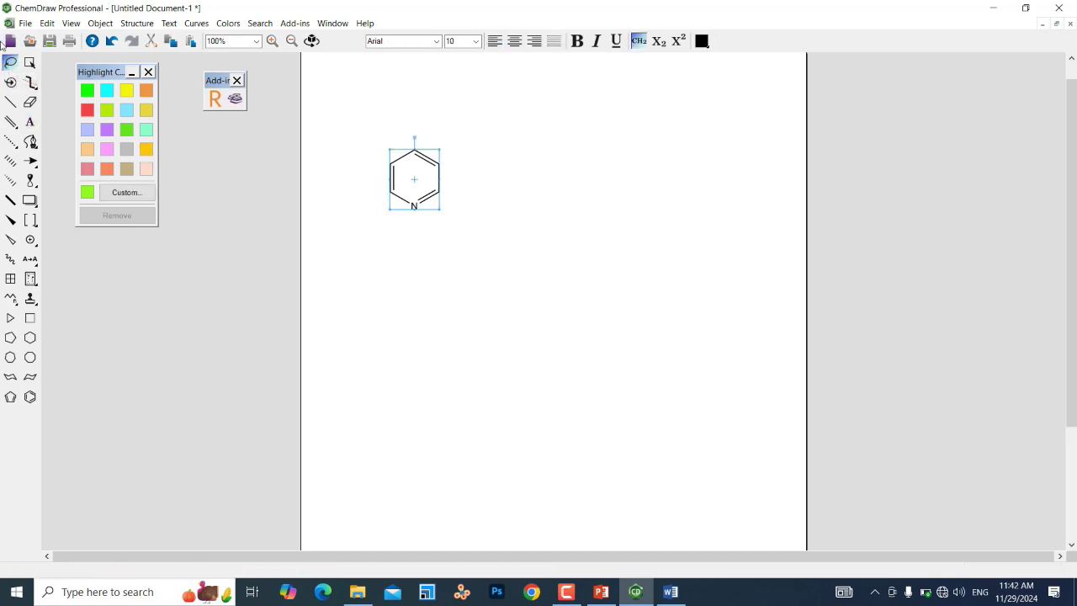
Lasso the pyridine ring and copy it via Edit > Copy As > SMILES.
{"action": "mouse_move", "coordinate": [498, 193]}
{"action": "left_mouse_down"}
{"action": "mouse_move", "coordinate": [412, 102]}
{"action": "mouse_move", "coordinate": [326, 166]}
{"action": "mouse_move", "coordinate": [358, 303]}
{"action": "mouse_move", "coordinate": [429, 316]}
{"action": "mouse_move", "coordinate": [491, 293]}
{"action": "left_mouse_up"}
{"action": "left_click", "coordinate": [47, 22]}
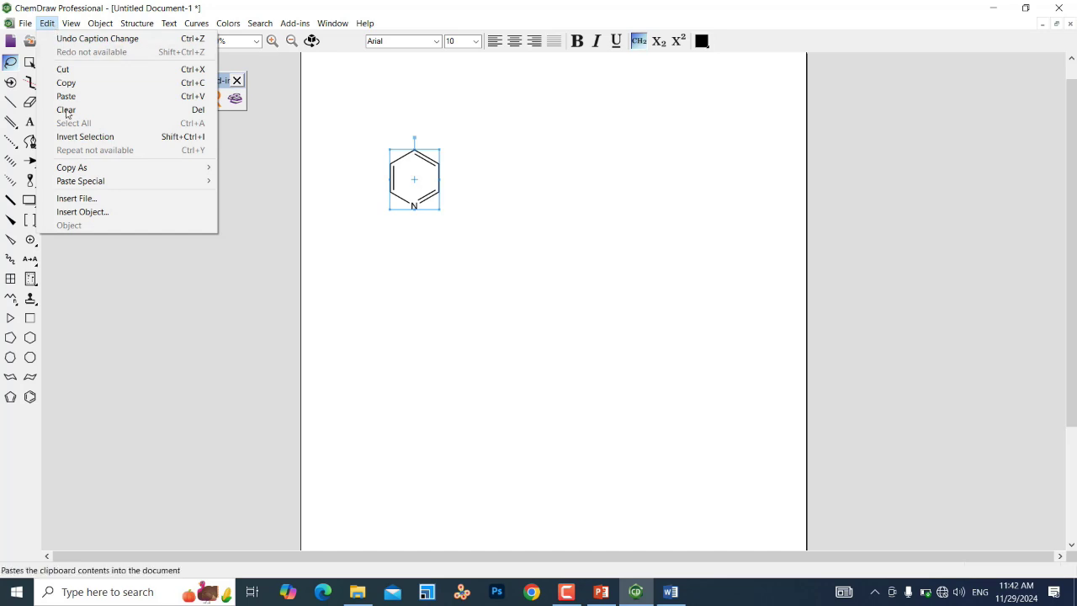
{"action": "mouse_move", "coordinate": [80, 169]}
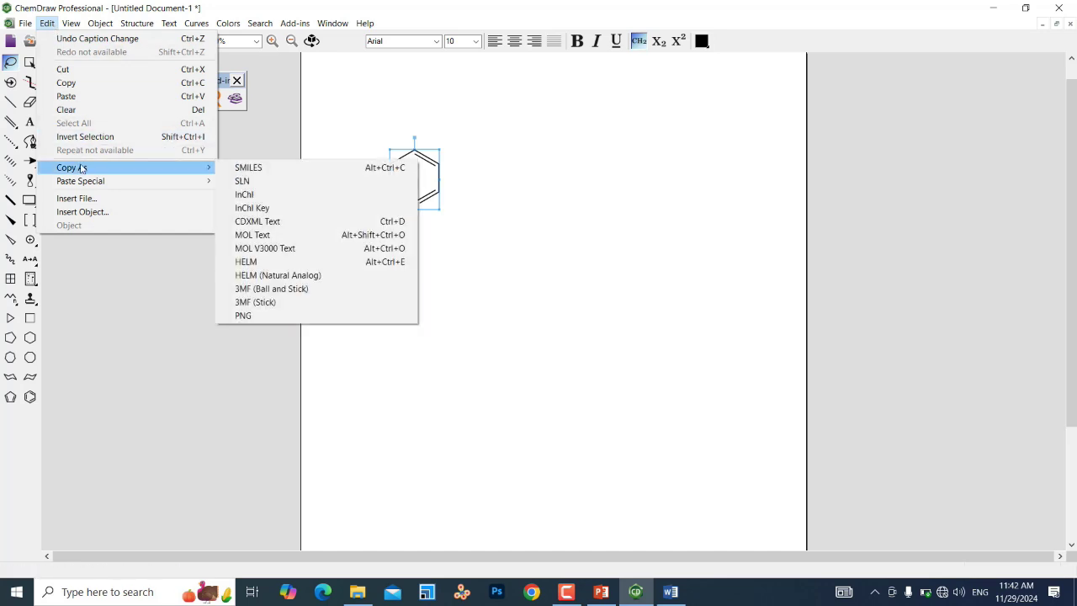
{"action": "left_click", "coordinate": [249, 172]}
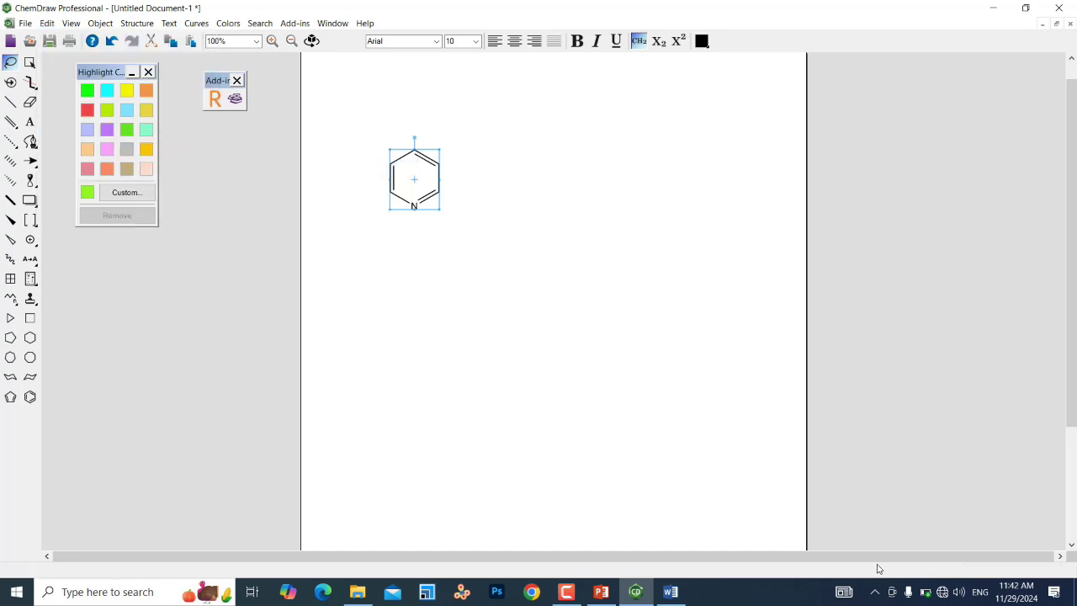
Paste the pyridine SMILES C1=CN=CC=C1 on a new line below the toluene string.
{"action": "left_click", "coordinate": [670, 591]}
{"action": "key", "text": "Return"}
{"action": "key", "text": "ctrl+v"}
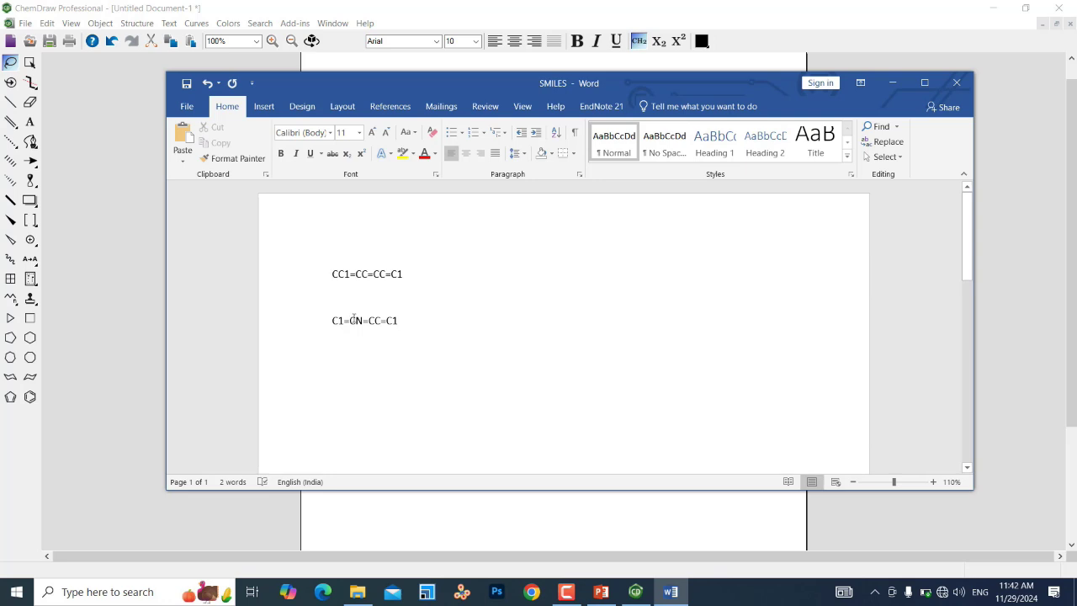
{"action": "left_click_drag", "start_coordinate": [362, 320], "coordinate": [354, 320]}
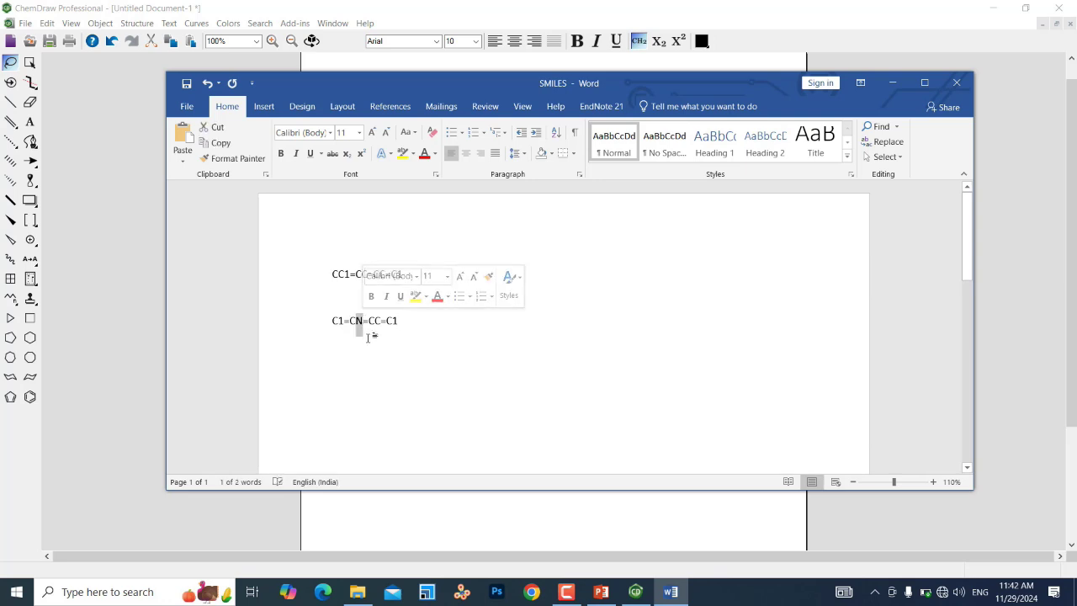
{"action": "left_click", "coordinate": [368, 338]}
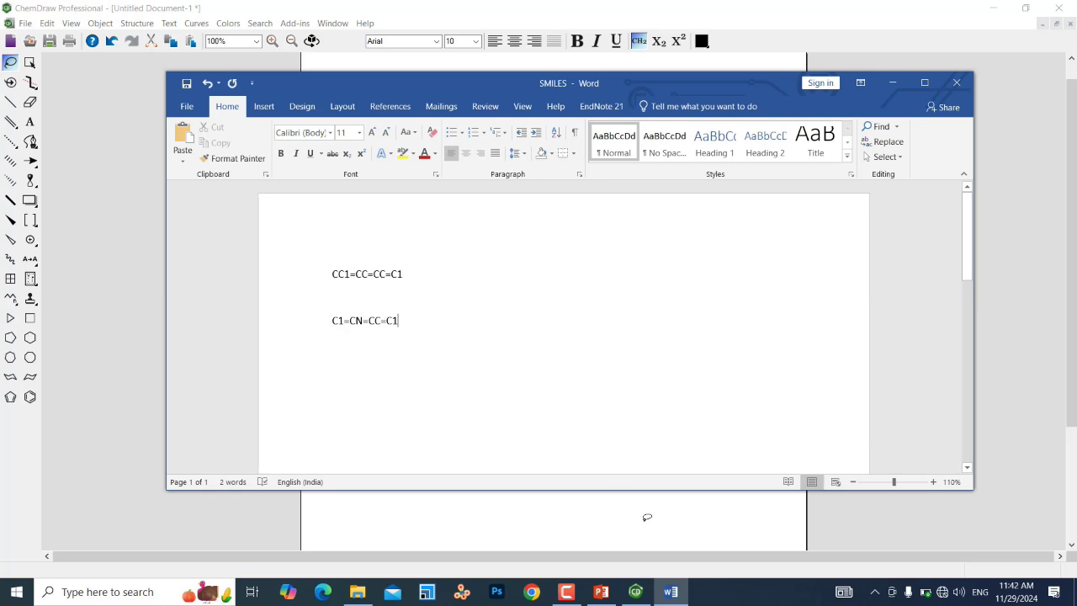
{"action": "left_click", "coordinate": [635, 591]}
{"action": "left_click", "coordinate": [487, 365]}
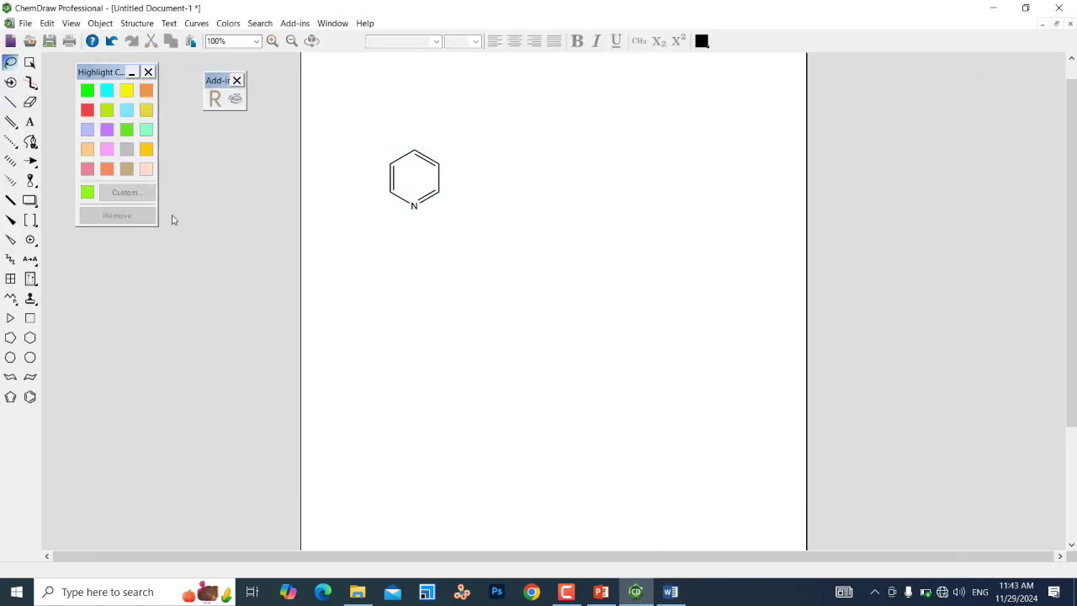
Draw a benzene ring below the pyridine, fuse a five-membered ring, and label its top atom NH.
{"action": "left_click", "coordinate": [29, 396]}
{"action": "left_click", "coordinate": [419, 340]}
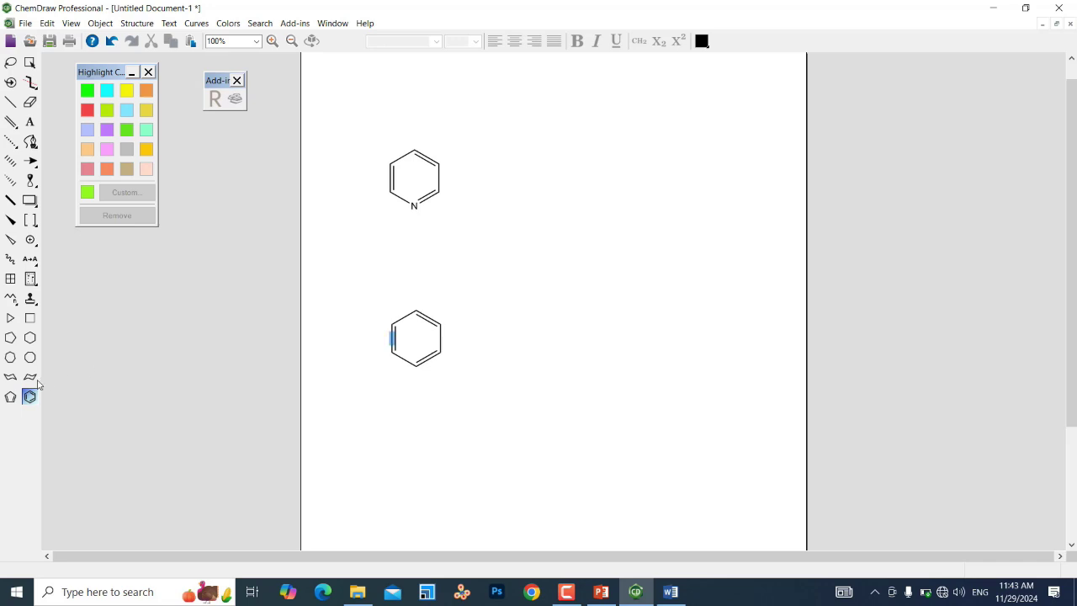
{"action": "left_click", "coordinate": [10, 396]}
{"action": "left_click", "coordinate": [442, 339]}
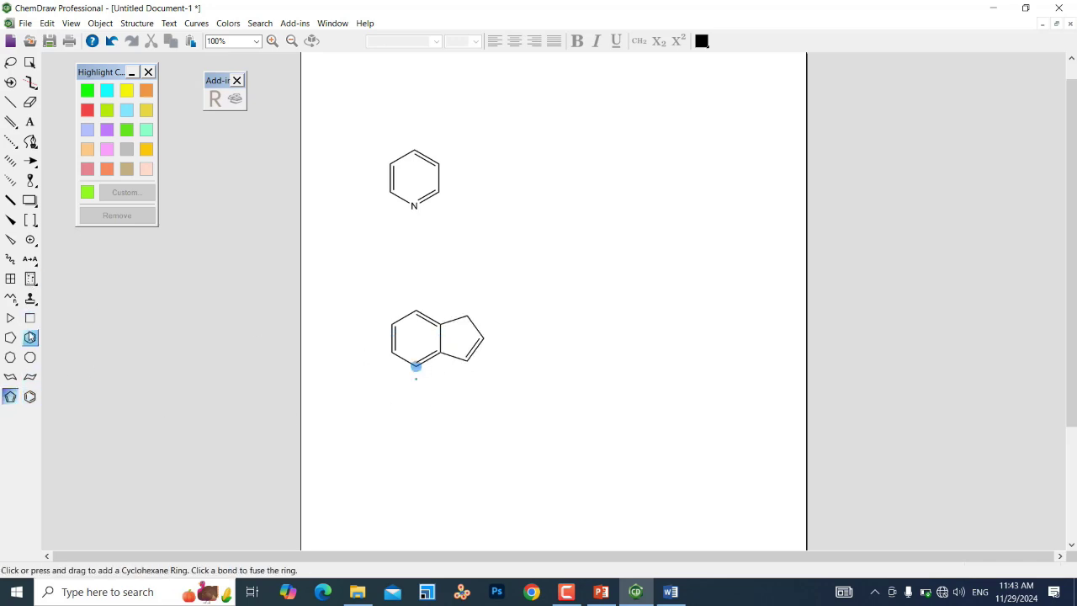
{"action": "left_click", "coordinate": [30, 121]}
{"action": "left_click", "coordinate": [472, 315]}
{"action": "type", "text": "NH"}
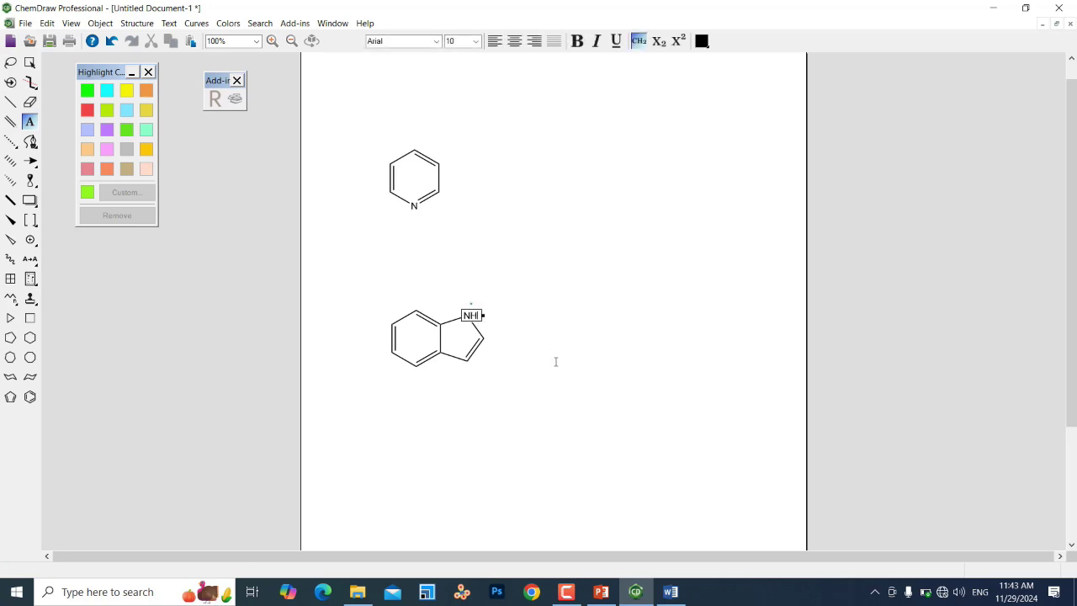
{"action": "left_click", "coordinate": [504, 343]}
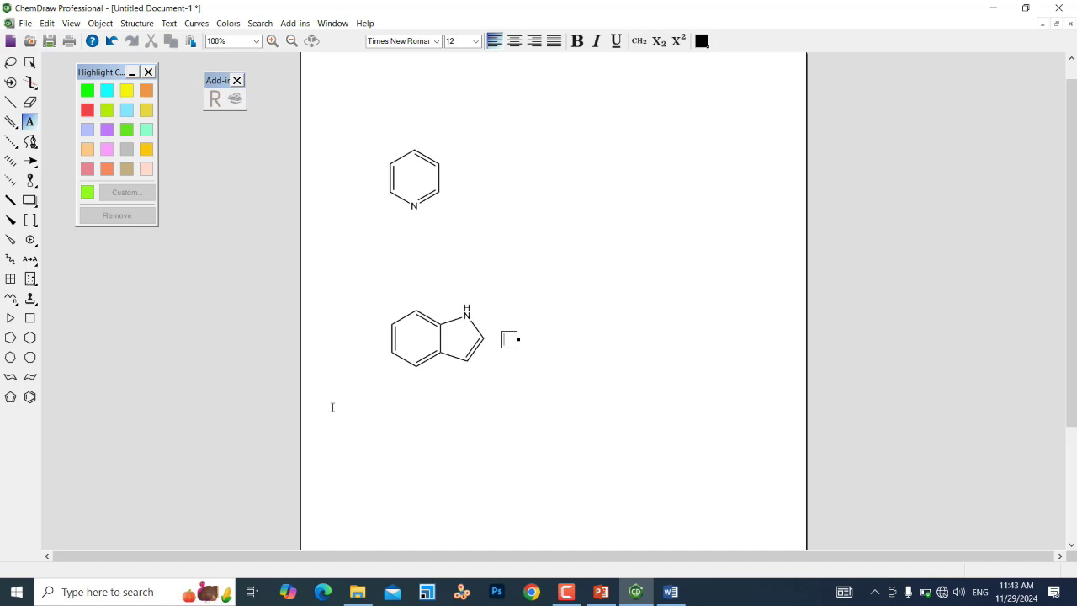
Select the indole and copy it as a SMILES string.
{"action": "left_click", "coordinate": [11, 63]}
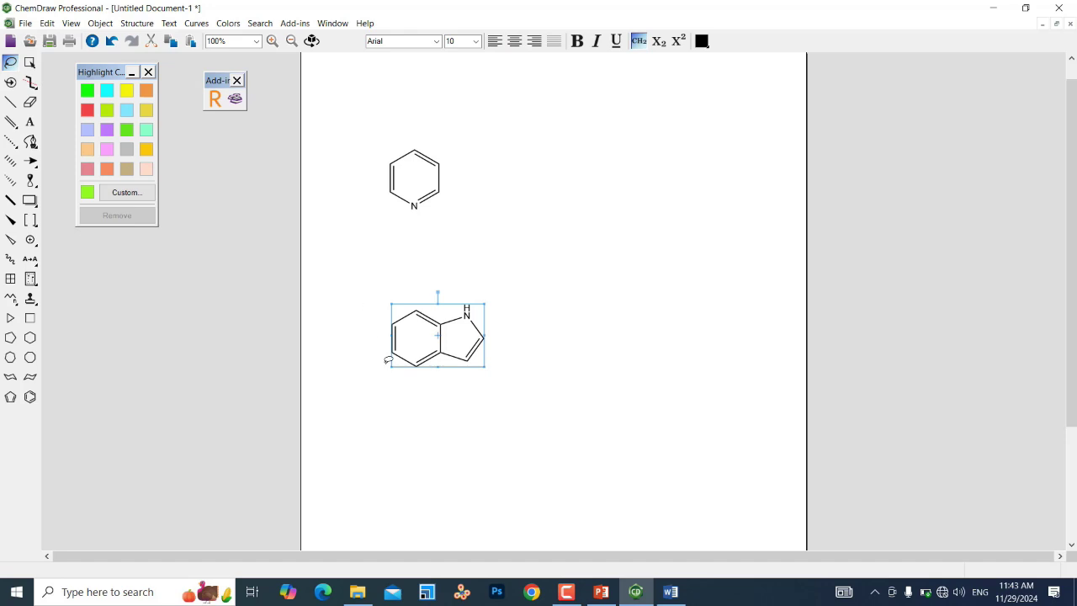
{"action": "left_click", "coordinate": [46, 24]}
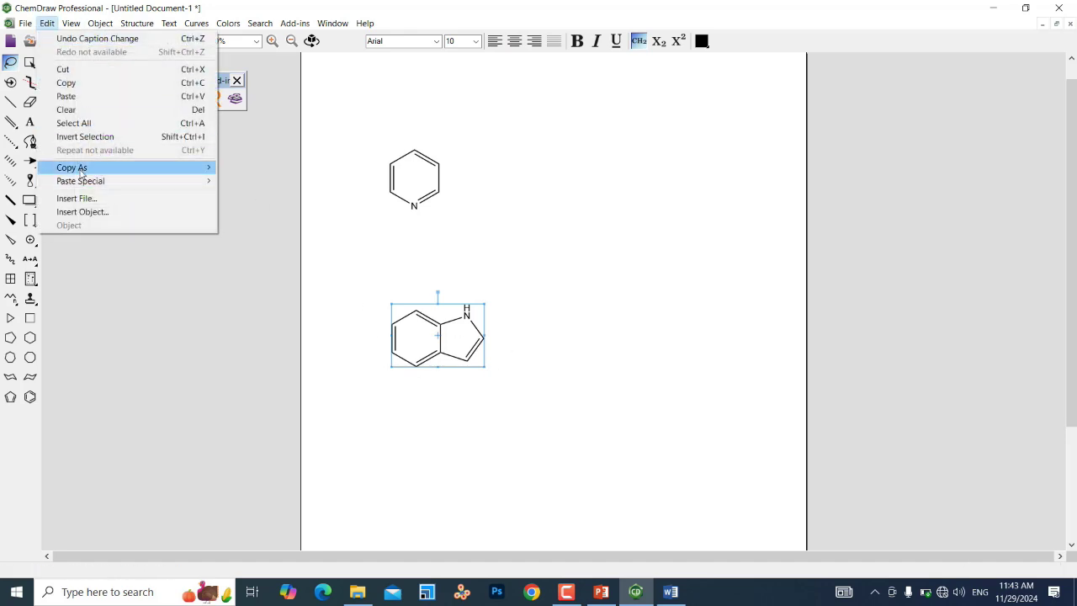
{"action": "mouse_move", "coordinate": [82, 174]}
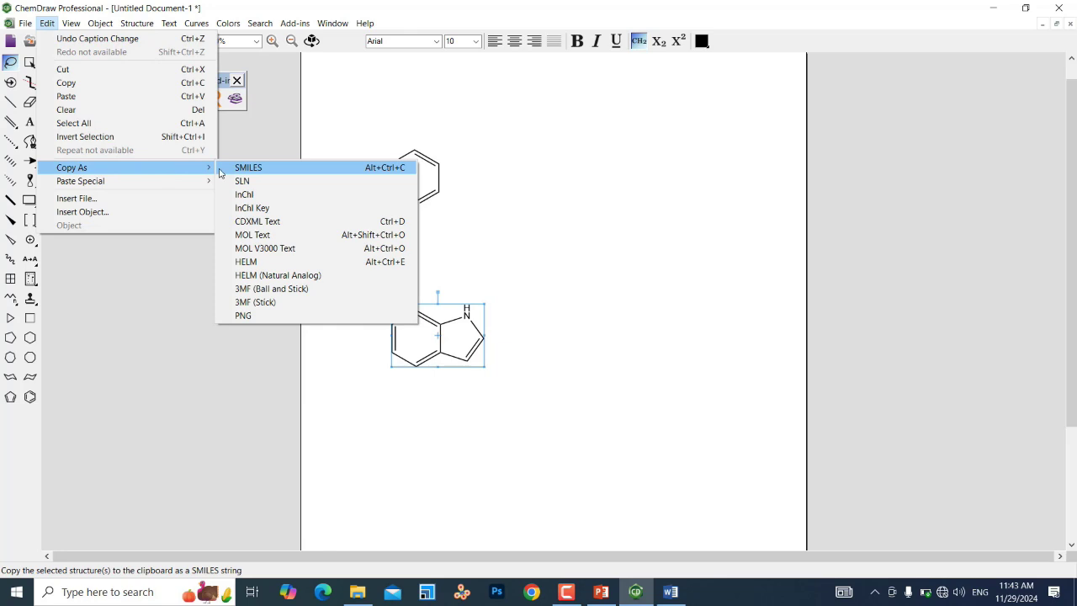
{"action": "left_click", "coordinate": [247, 173]}
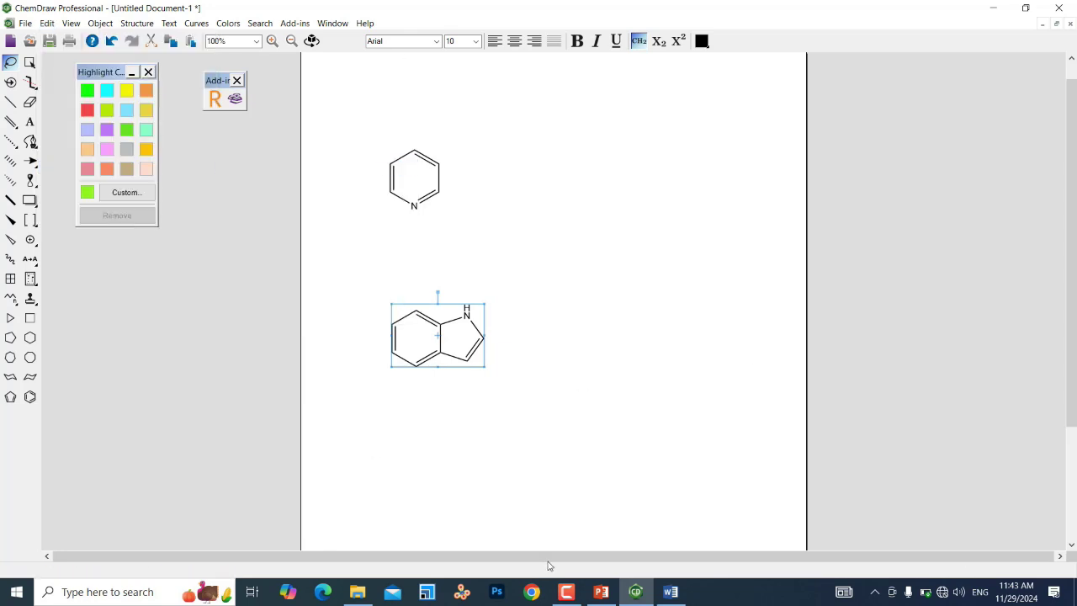
{"action": "left_click", "coordinate": [670, 593]}
Paste the indole SMILES C12=CC=CC=C1NC=C2 on a third line in Word.
{"action": "key", "text": "Return"}
{"action": "key", "text": "Return"}
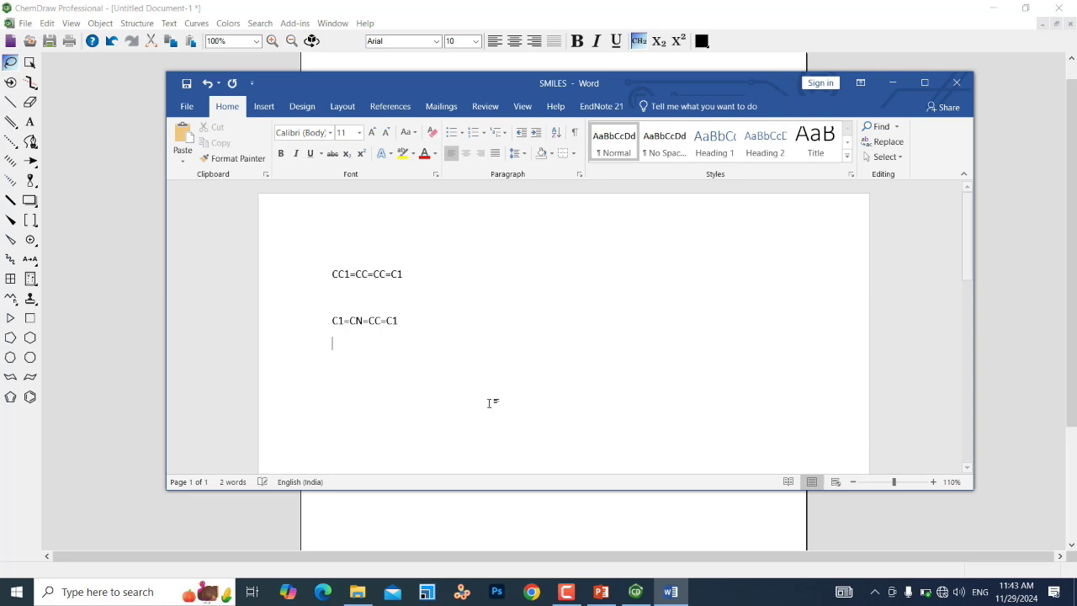
{"action": "key", "text": "ctrl+v"}
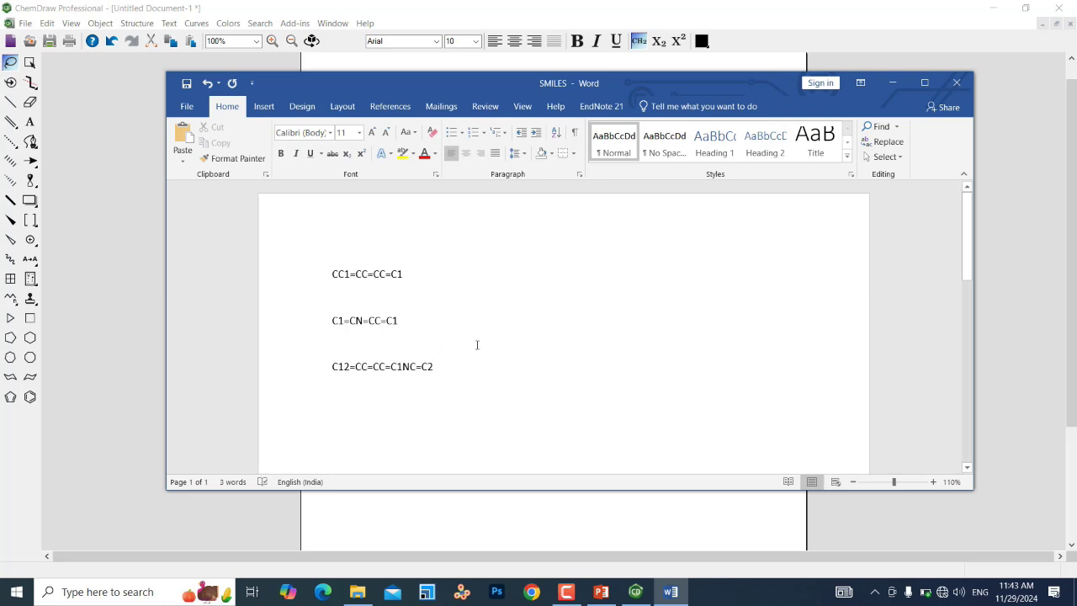
{"action": "left_click", "coordinate": [635, 591]}
{"action": "left_click", "coordinate": [598, 519]}
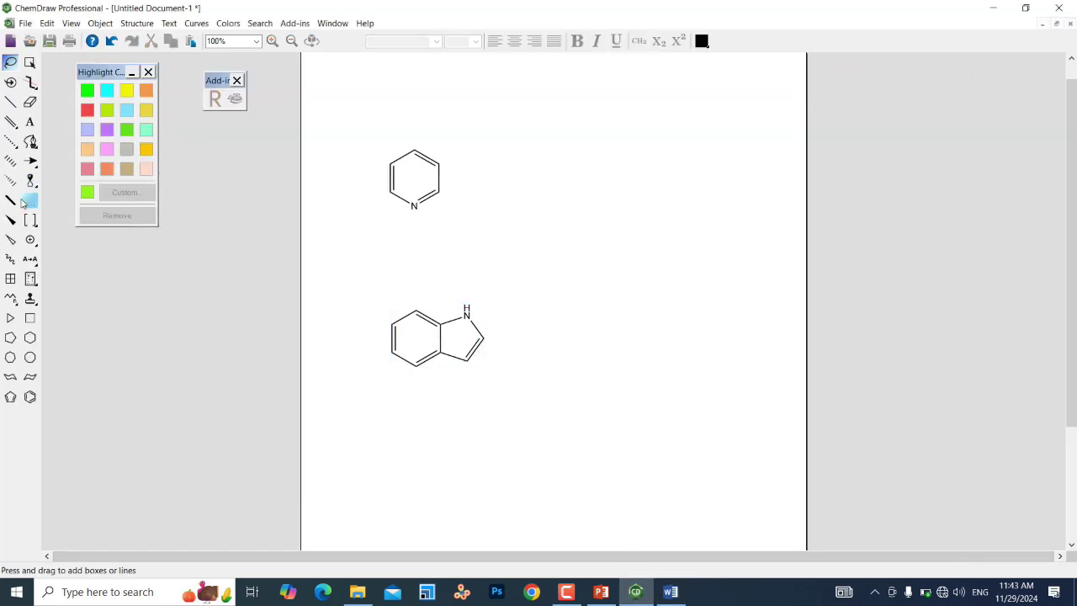
Erase the four indole double bonds so every bond becomes single.
{"action": "left_click", "coordinate": [31, 103]}
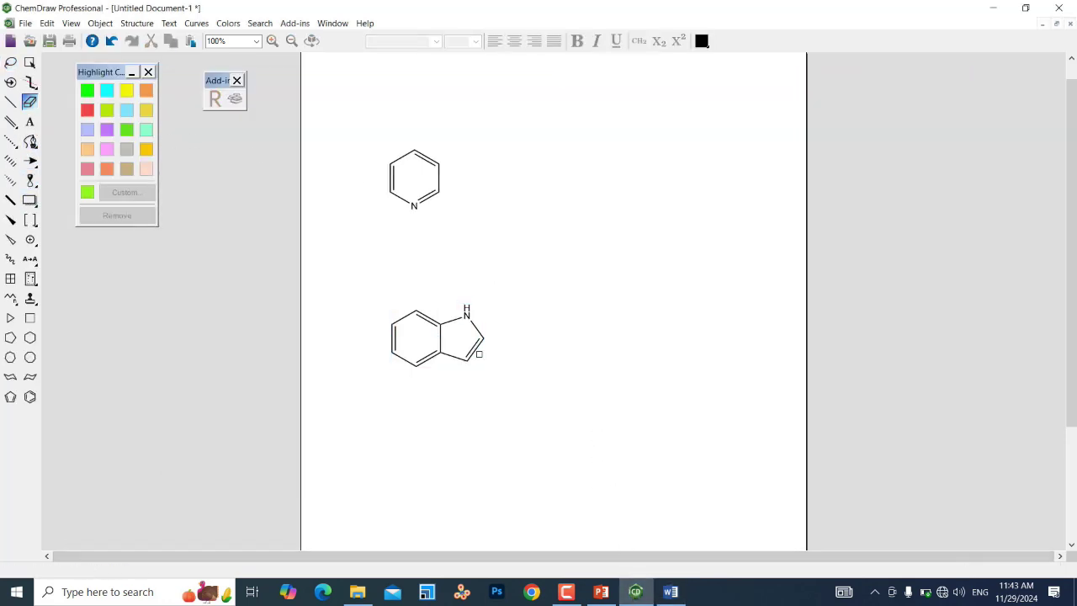
{"action": "left_click", "coordinate": [473, 349]}
{"action": "left_click", "coordinate": [425, 360]}
{"action": "left_click", "coordinate": [392, 338]}
{"action": "left_click", "coordinate": [426, 321]}
Copy the saturated octahydroindole as SMILES and bring the Word document forward.
{"action": "left_click", "coordinate": [10, 61]}
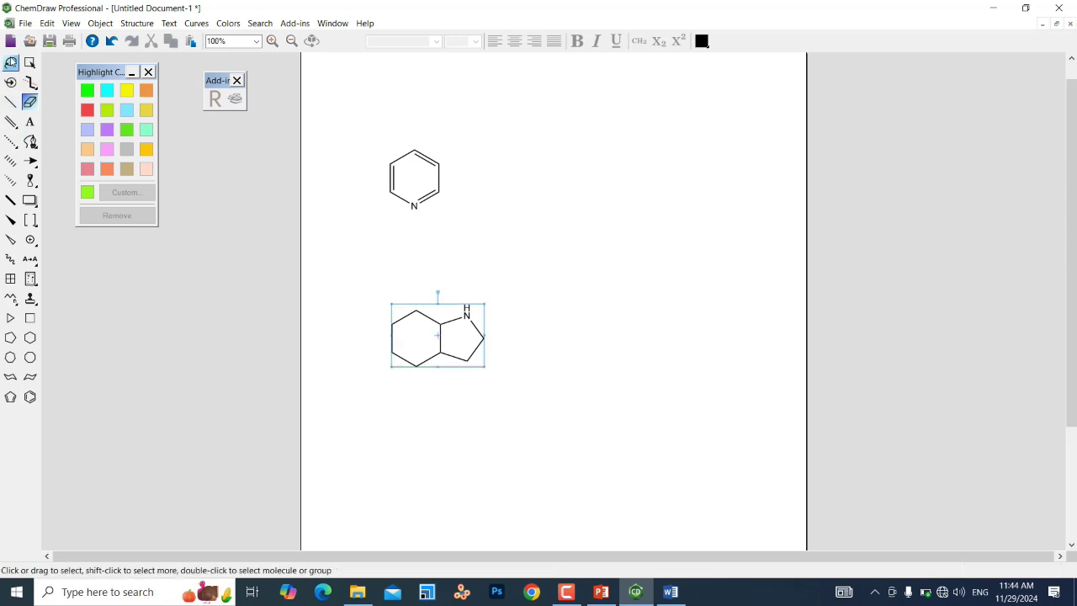
{"action": "double_click", "coordinate": [423, 366]}
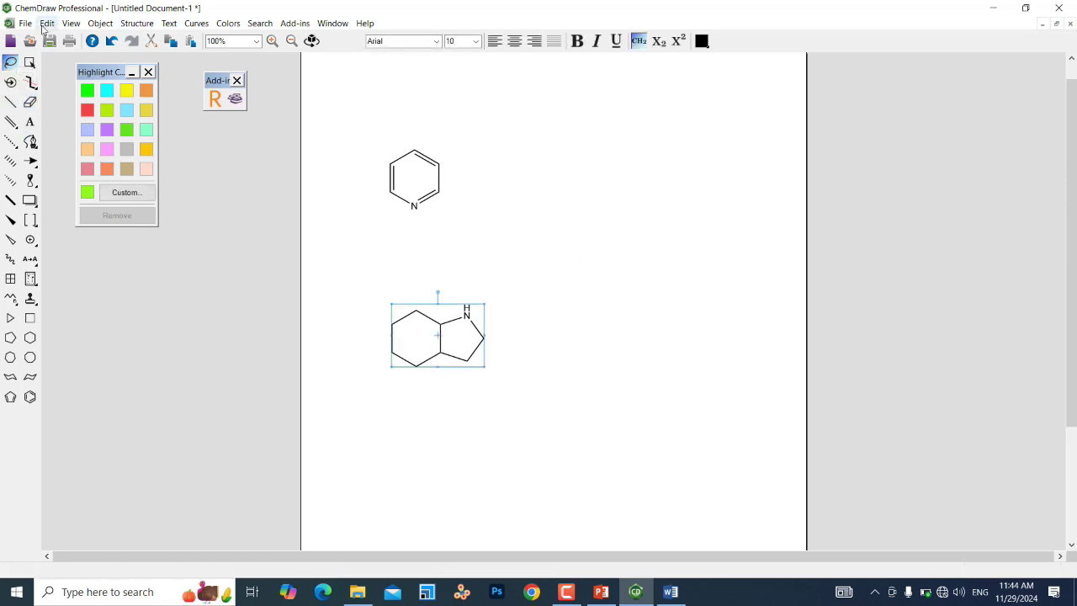
{"action": "left_click", "coordinate": [47, 23]}
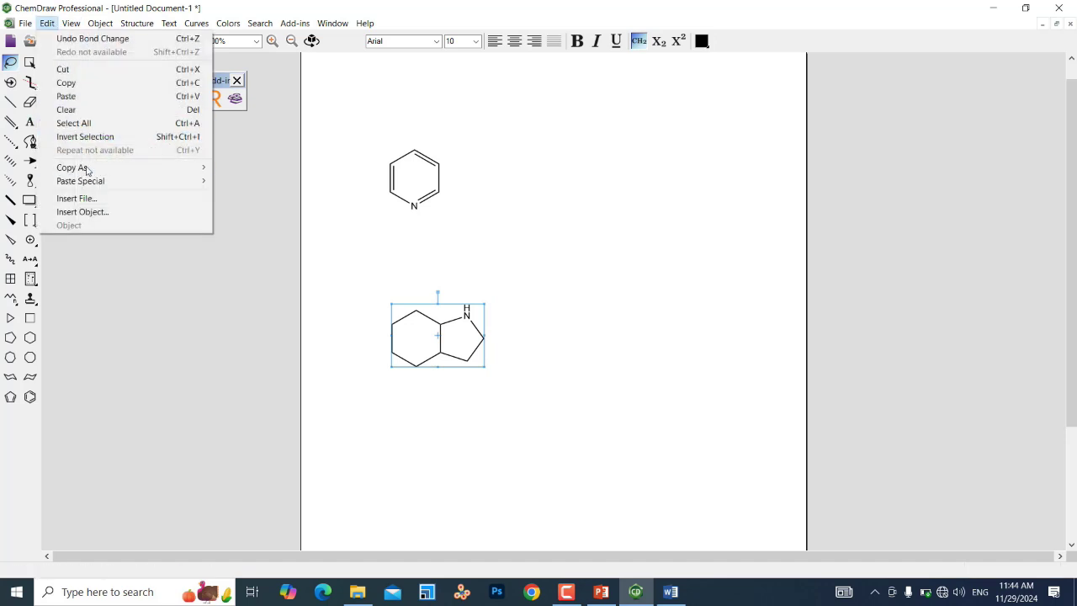
{"action": "mouse_move", "coordinate": [84, 173]}
{"action": "left_click", "coordinate": [261, 172]}
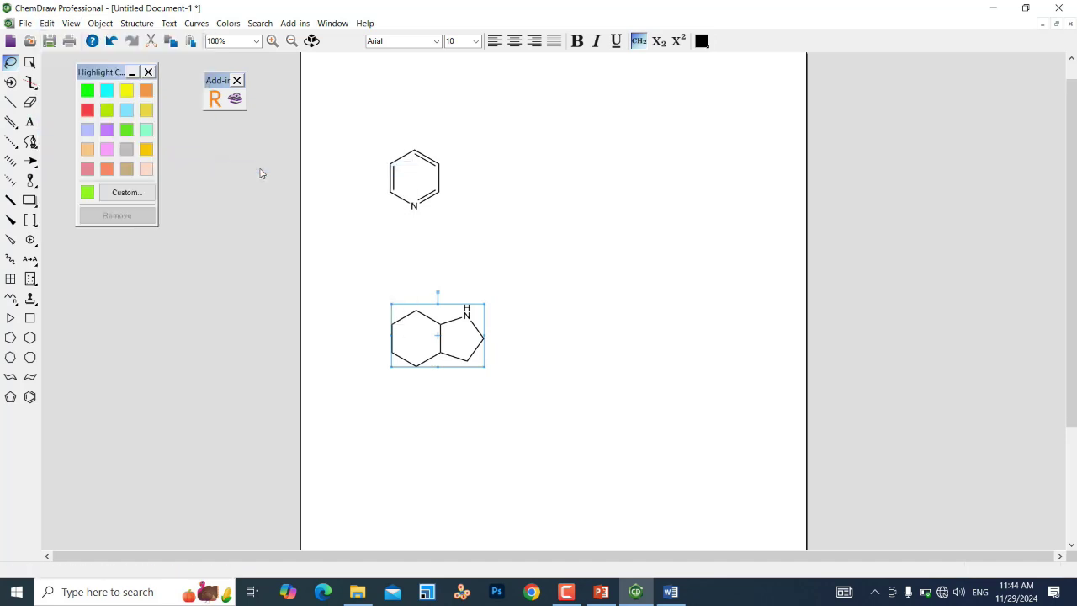
{"action": "left_click", "coordinate": [670, 592]}
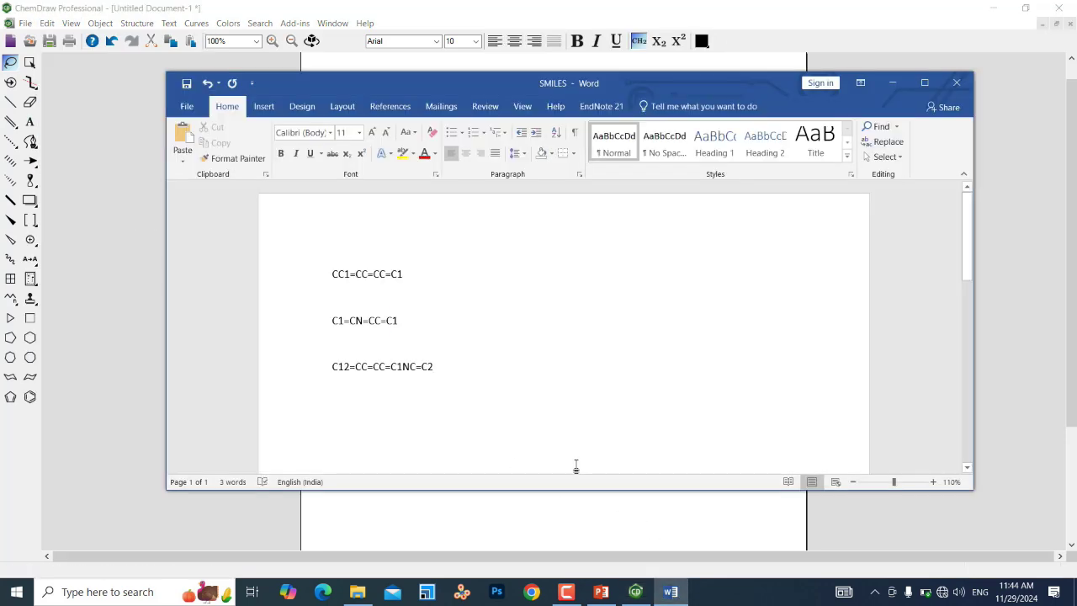
Paste the octahydroindole SMILES C12CCCCC1NCC2 onto a new fourth line in Word.
{"action": "key", "text": "Return"}
{"action": "key", "text": "Return"}
{"action": "key", "text": "Return"}
{"action": "key", "text": "ctrl+v"}
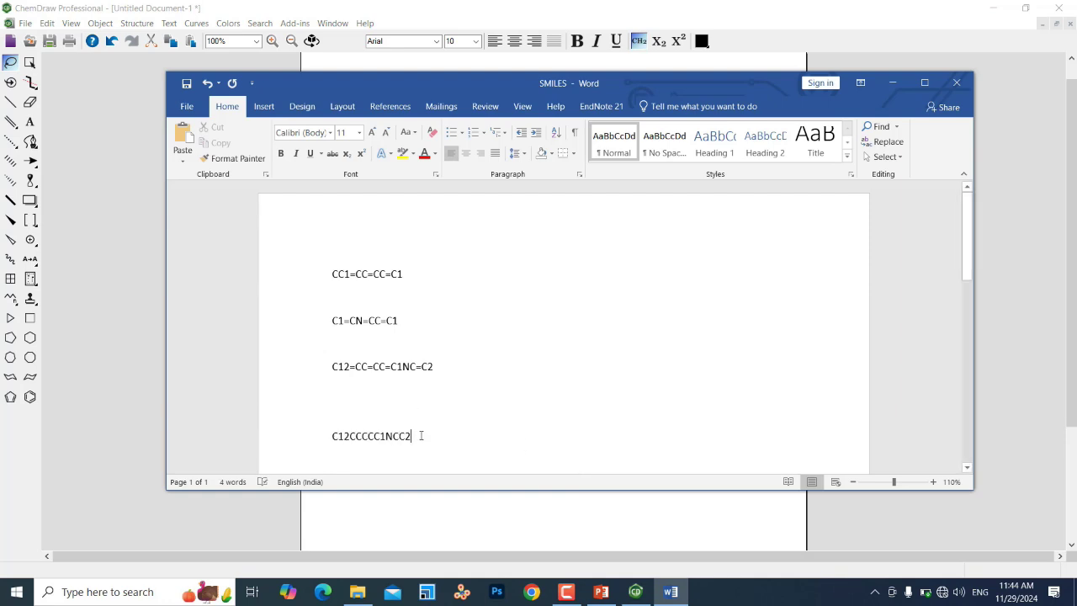
{"action": "double_click", "coordinate": [422, 367]}
{"action": "left_click", "coordinate": [420, 436]}
Return briefly to ChemDraw, then bring up the PowerPoint slide show.
{"action": "scroll", "coordinate": [417, 433], "scroll_direction": "down", "scroll_amount": 1}
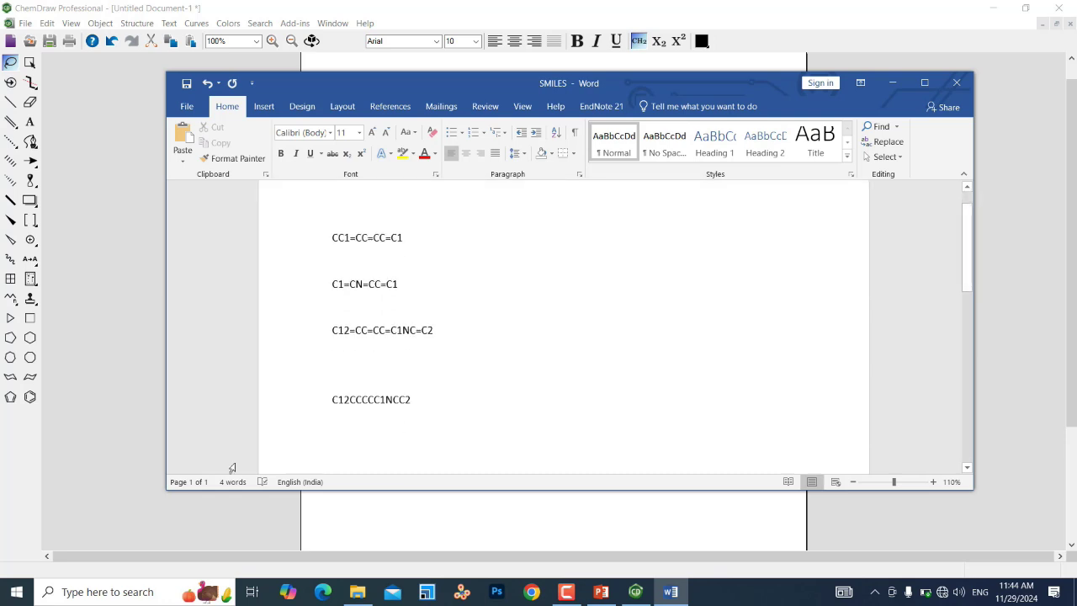
{"action": "left_click", "coordinate": [378, 512]}
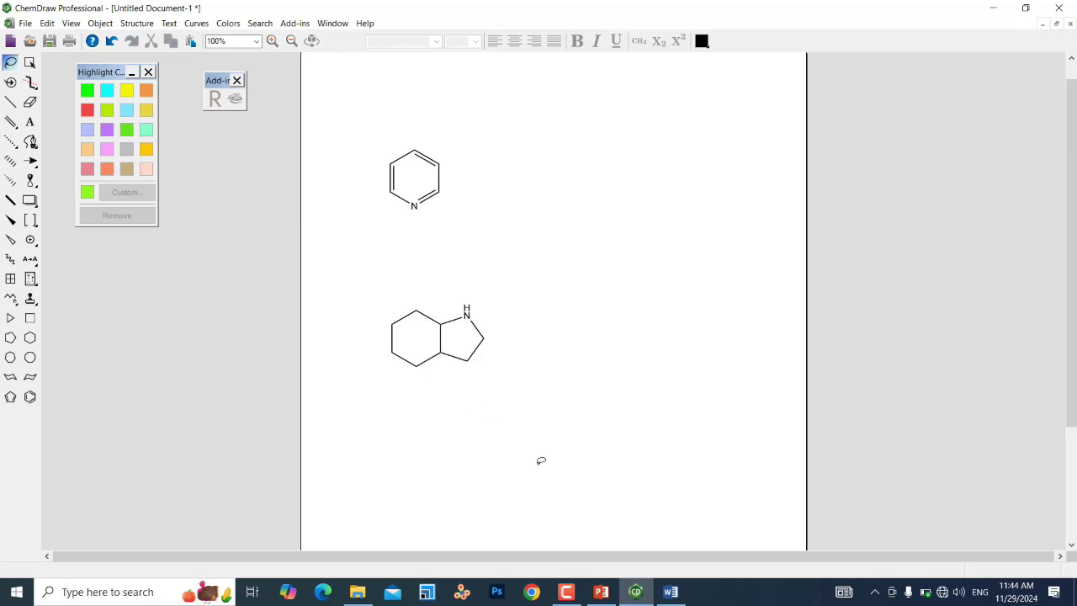
{"action": "left_click", "coordinate": [597, 592]}
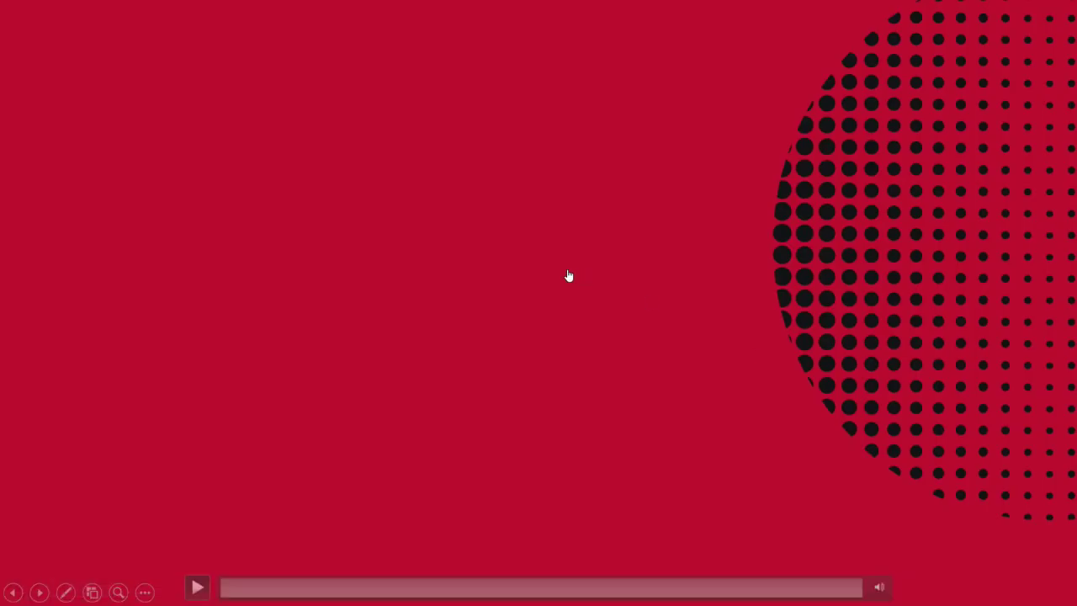